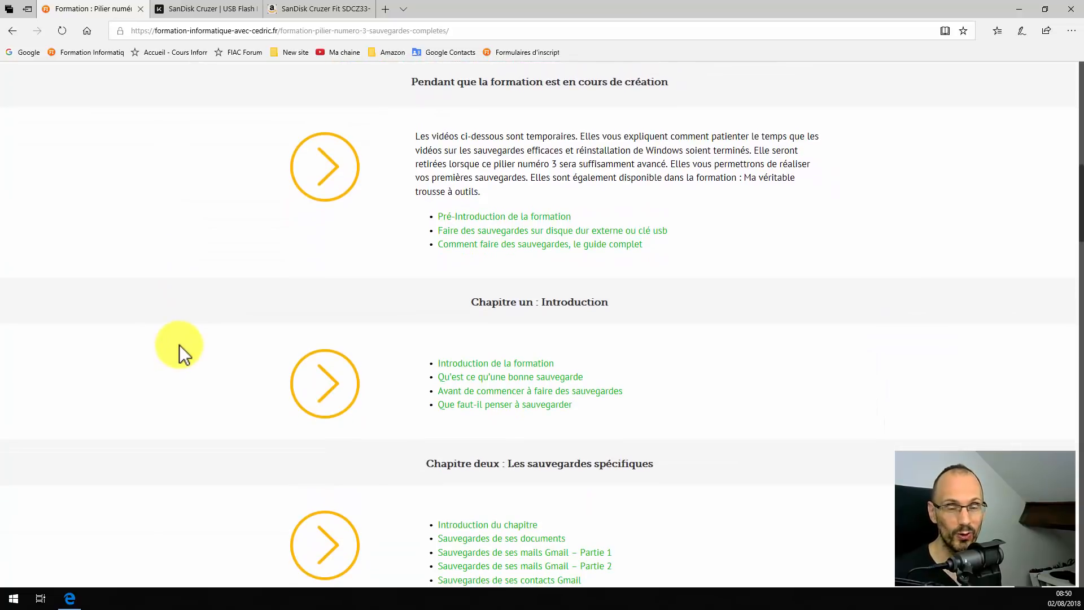
Review the Pilier numéro 3 : Sauvegardes complètes course page, from its introduction to the chapter two and three video lists.
{"action": "scroll", "coordinate": [228, 333], "scroll_direction": "down", "scroll_amount": 10}
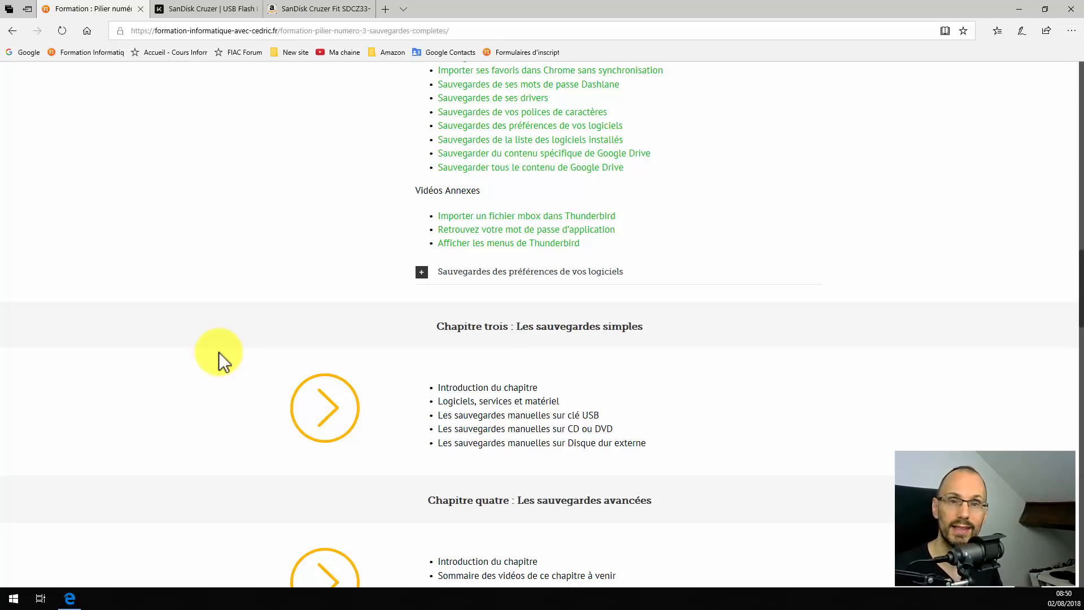
{"action": "scroll", "coordinate": [220, 353], "scroll_direction": "up", "scroll_amount": 20}
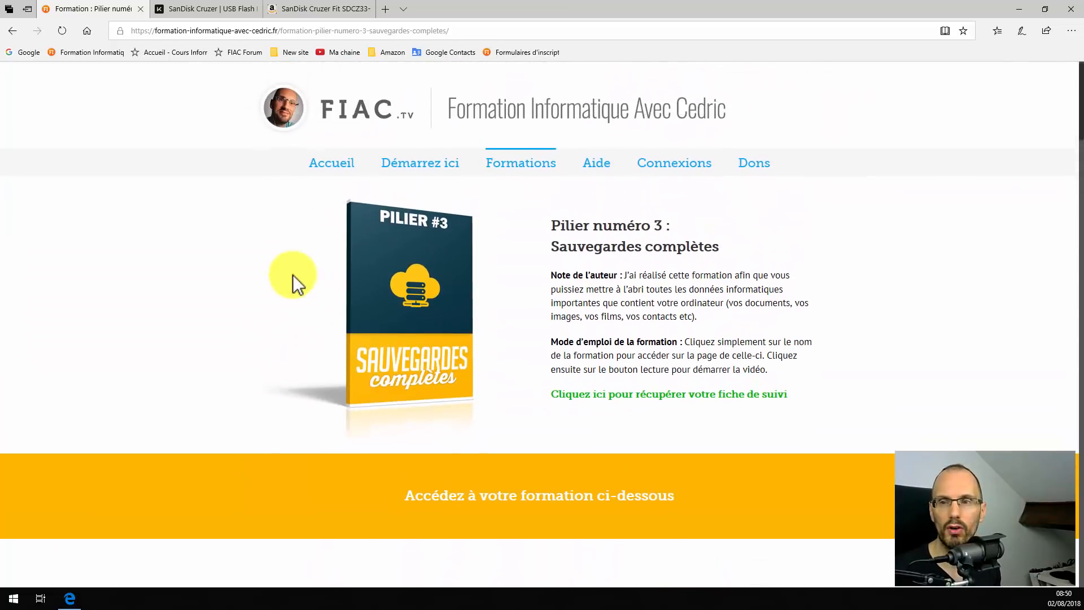
{"action": "mouse_move", "coordinate": [508, 164]}
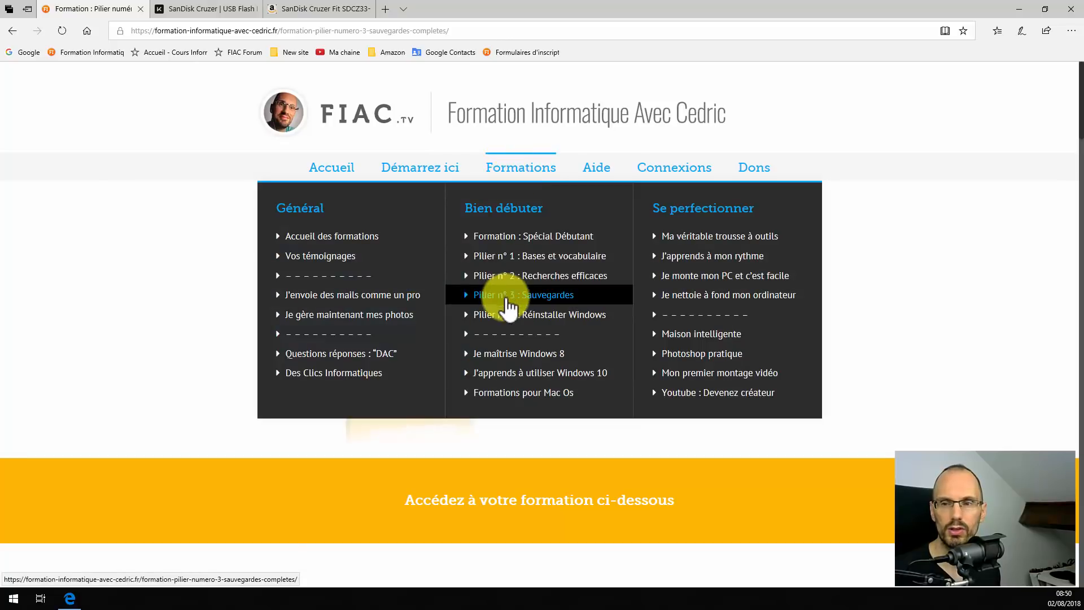
{"action": "scroll", "coordinate": [198, 304], "scroll_direction": "down", "scroll_amount": 8}
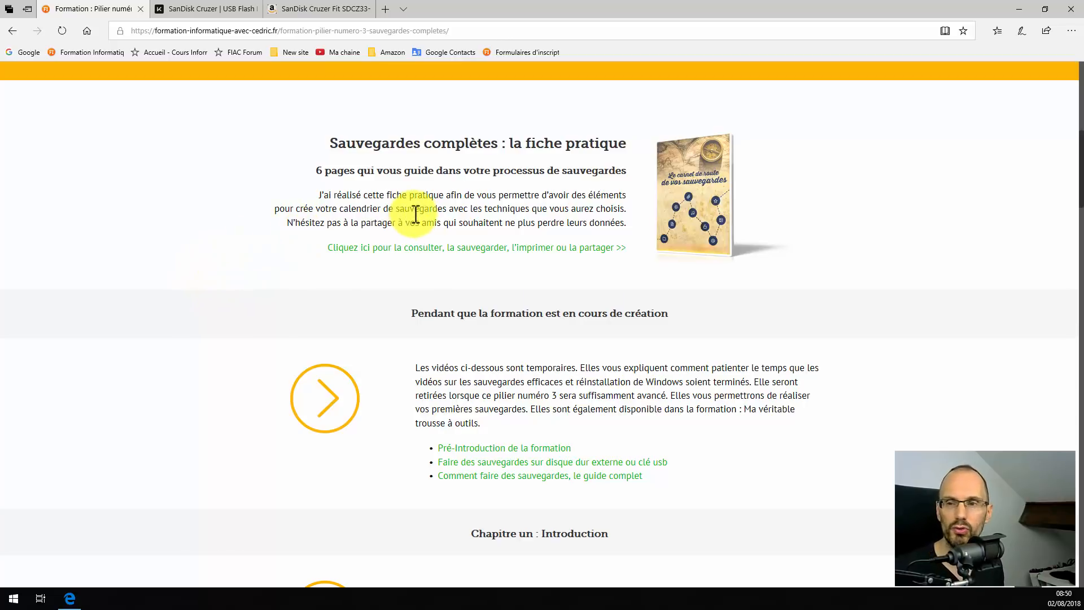
{"action": "scroll", "coordinate": [236, 232], "scroll_direction": "down", "scroll_amount": 1}
{"action": "scroll", "coordinate": [223, 241], "scroll_direction": "down", "scroll_amount": 15}
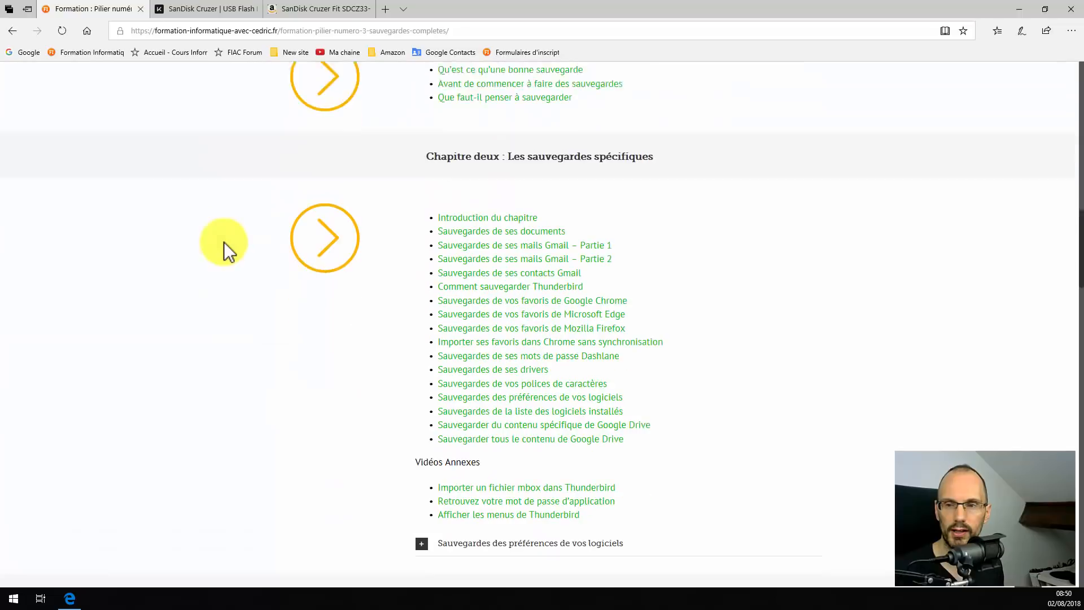
{"action": "scroll", "coordinate": [224, 240], "scroll_direction": "up", "scroll_amount": 3}
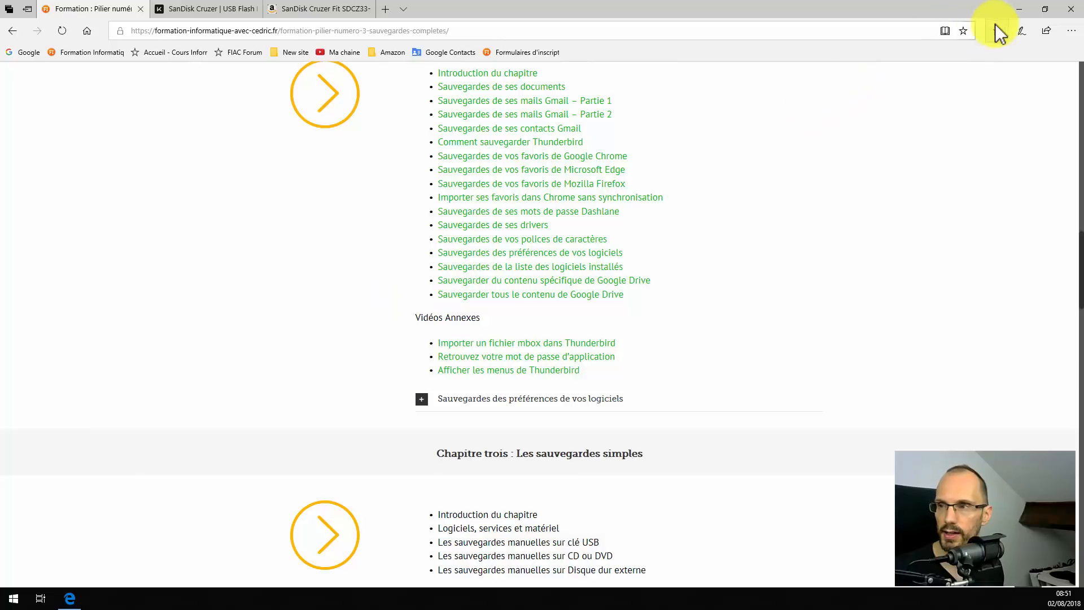
Switch to the desktop, view the contents of the Sauvegardes folder and close its window.
{"action": "left_click", "coordinate": [1018, 7]}
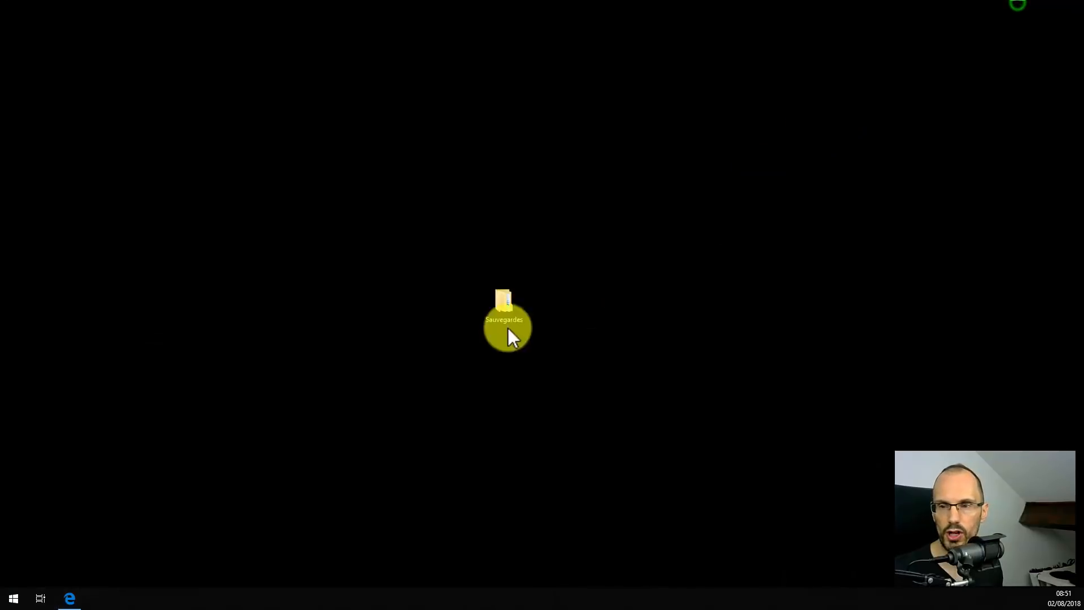
{"action": "double_click", "coordinate": [493, 303]}
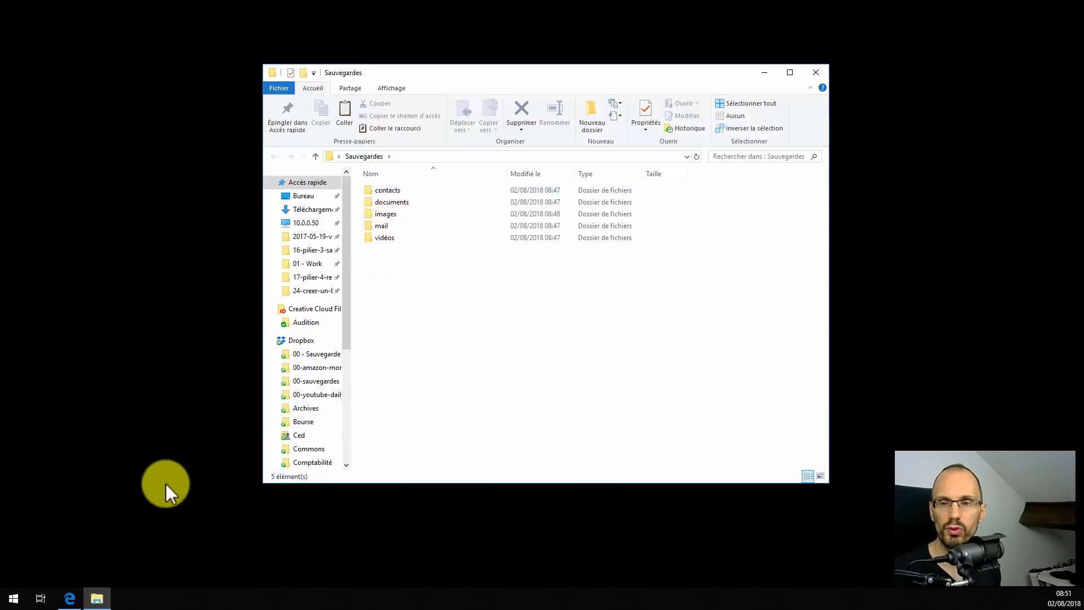
{"action": "left_click", "coordinate": [818, 71]}
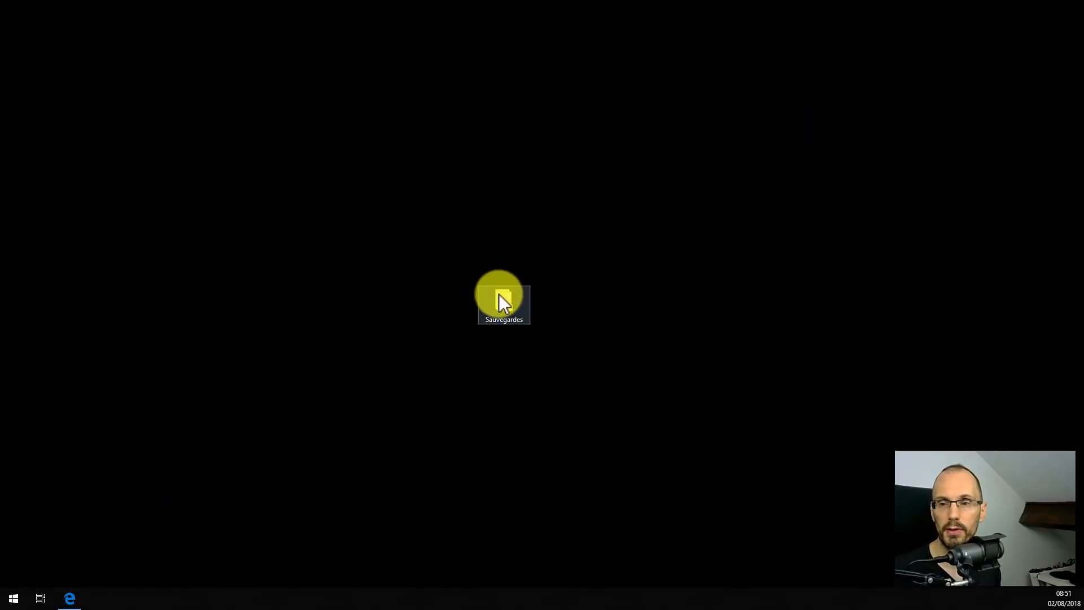
Return to Edge and review the specific backup videos in chapter two and the topics of chapter three.
{"action": "left_click", "coordinate": [69, 598]}
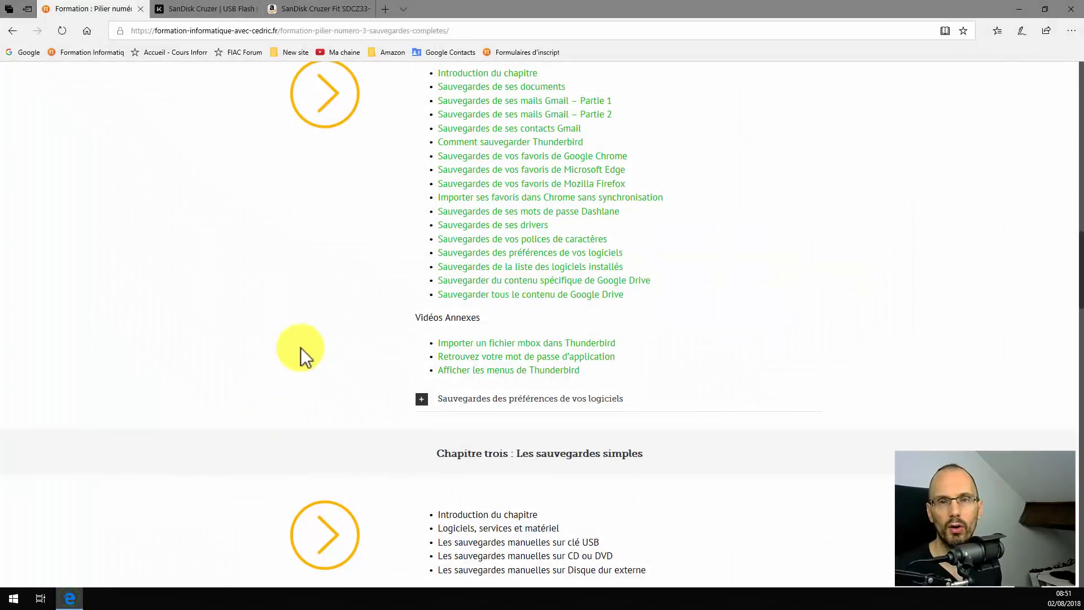
{"action": "scroll", "coordinate": [379, 330], "scroll_direction": "up", "scroll_amount": 2}
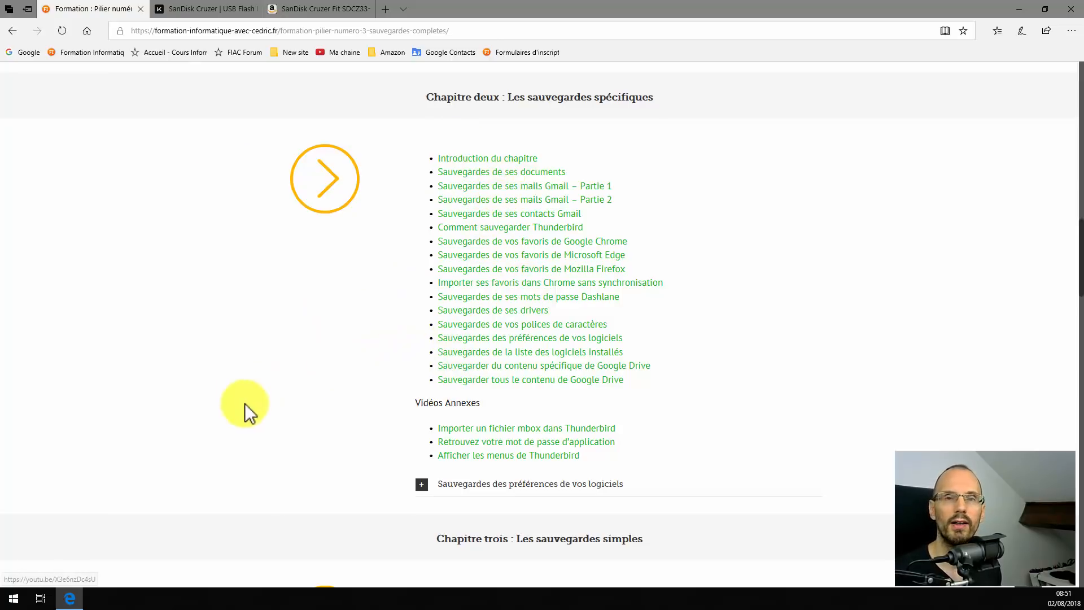
{"action": "scroll", "coordinate": [232, 377], "scroll_direction": "down", "scroll_amount": 3}
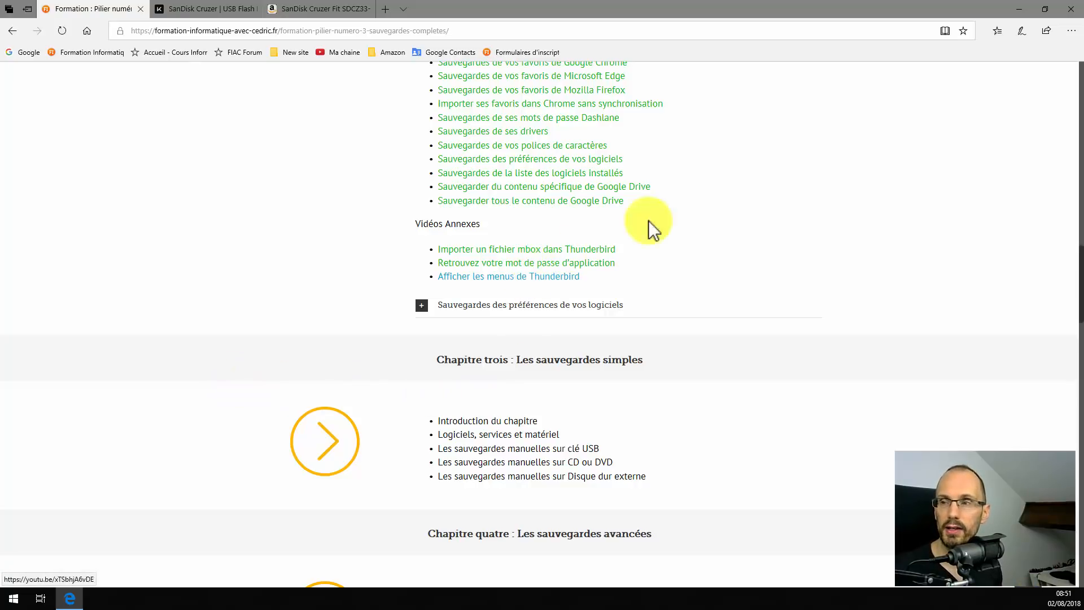
On the desktop, move the Sauvegardes folder toward the upper-left area and open it.
{"action": "left_click", "coordinate": [1022, 11]}
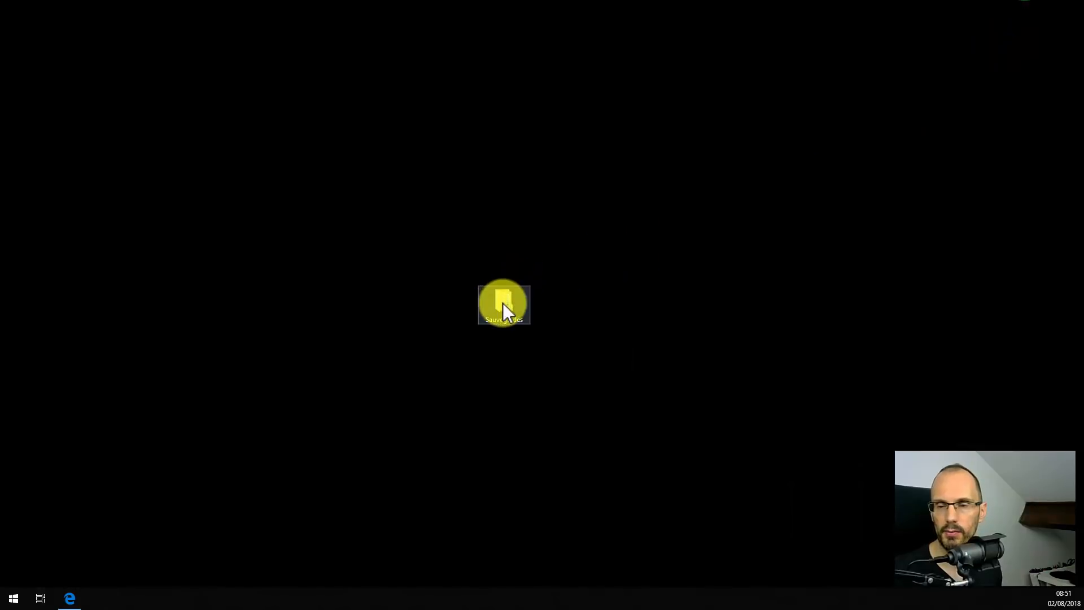
{"action": "left_click_drag", "start_coordinate": [502, 302], "coordinate": [187, 190]}
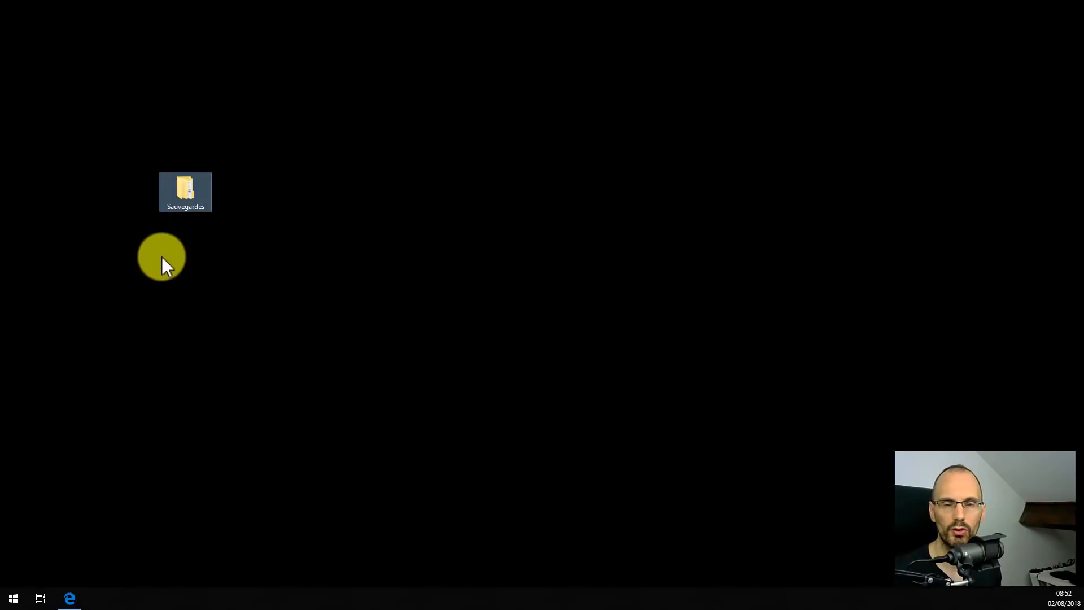
{"action": "double_click", "coordinate": [187, 198]}
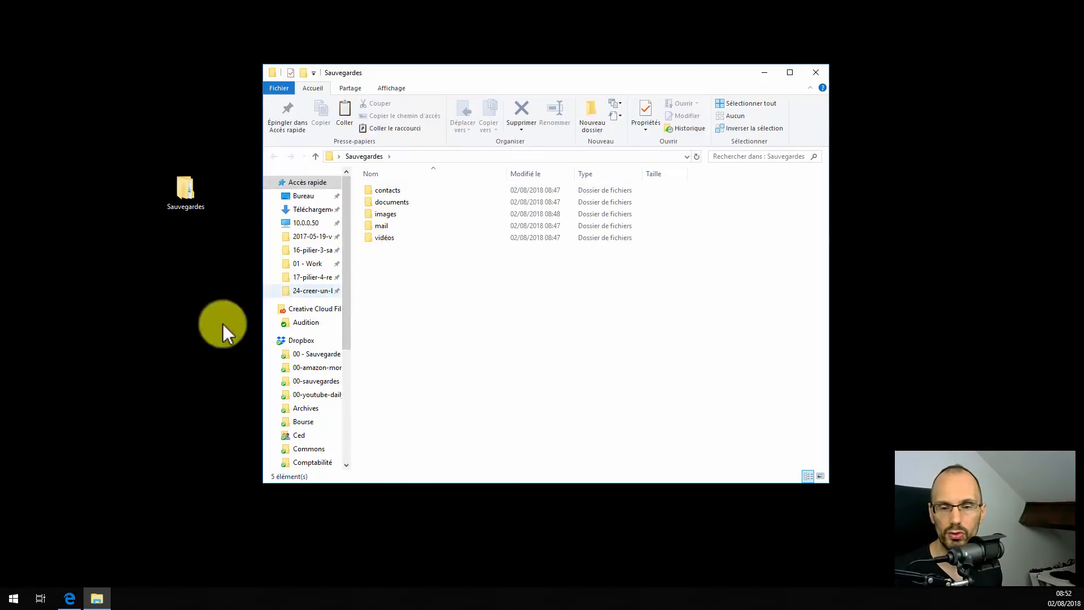
Open the course's practical backup guide PDF in Edge and read its checklist of what to back up.
{"action": "left_click", "coordinate": [69, 599]}
{"action": "scroll", "coordinate": [358, 262], "scroll_direction": "up", "scroll_amount": 12}
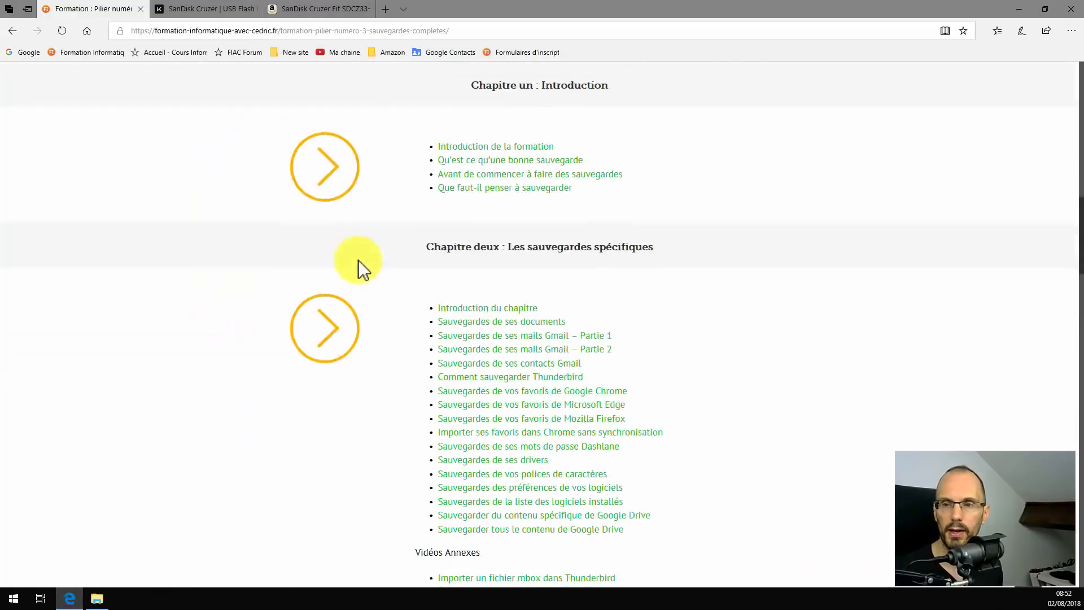
{"action": "scroll", "coordinate": [187, 314], "scroll_direction": "up", "scroll_amount": 2}
{"action": "left_click", "coordinate": [676, 294]}
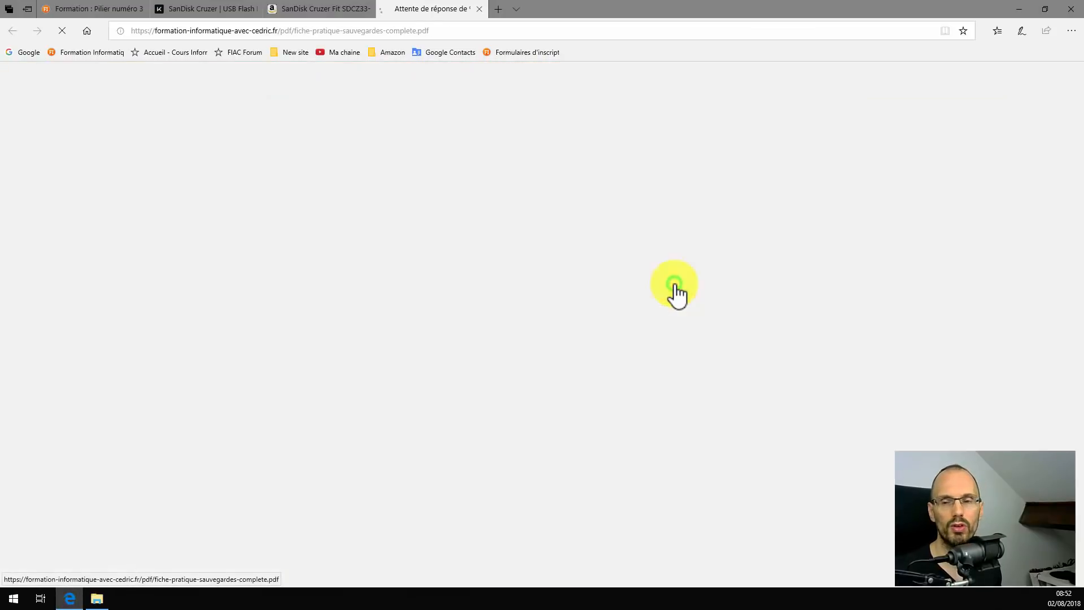
{"action": "scroll", "coordinate": [202, 297], "scroll_direction": "down", "scroll_amount": 5}
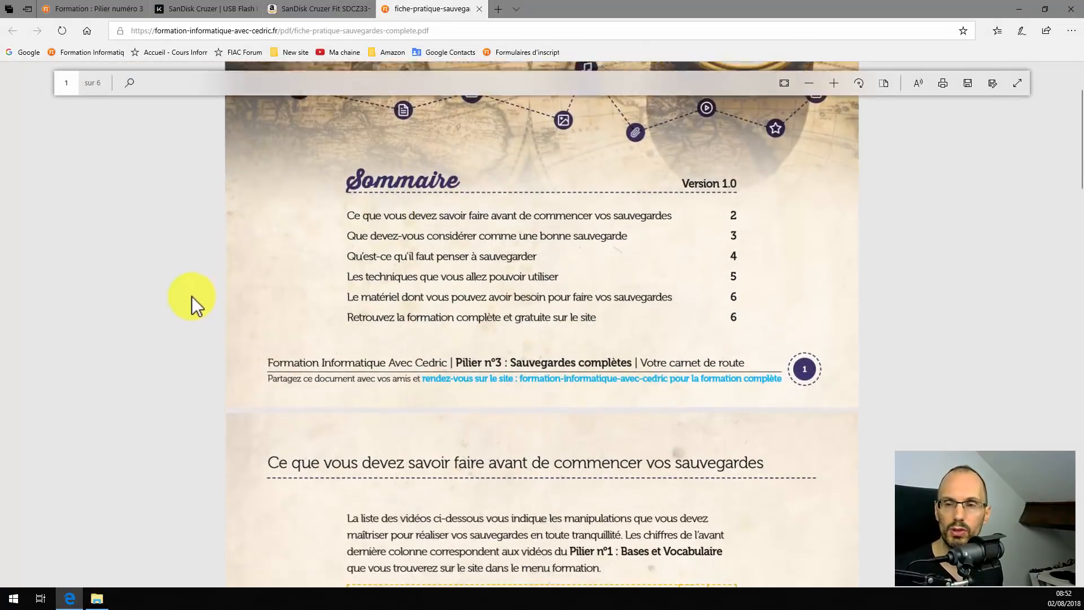
{"action": "scroll", "coordinate": [188, 290], "scroll_direction": "down", "scroll_amount": 15}
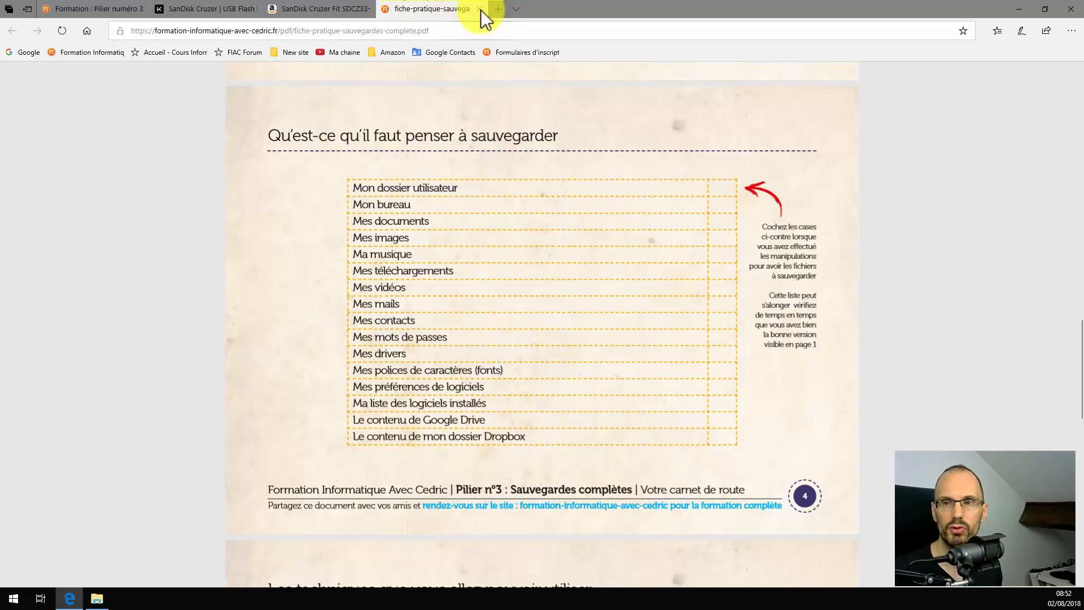
Check the size of the Sauvegardes folder in its properties, then close the properties and the folder window.
{"action": "left_click", "coordinate": [1018, 9]}
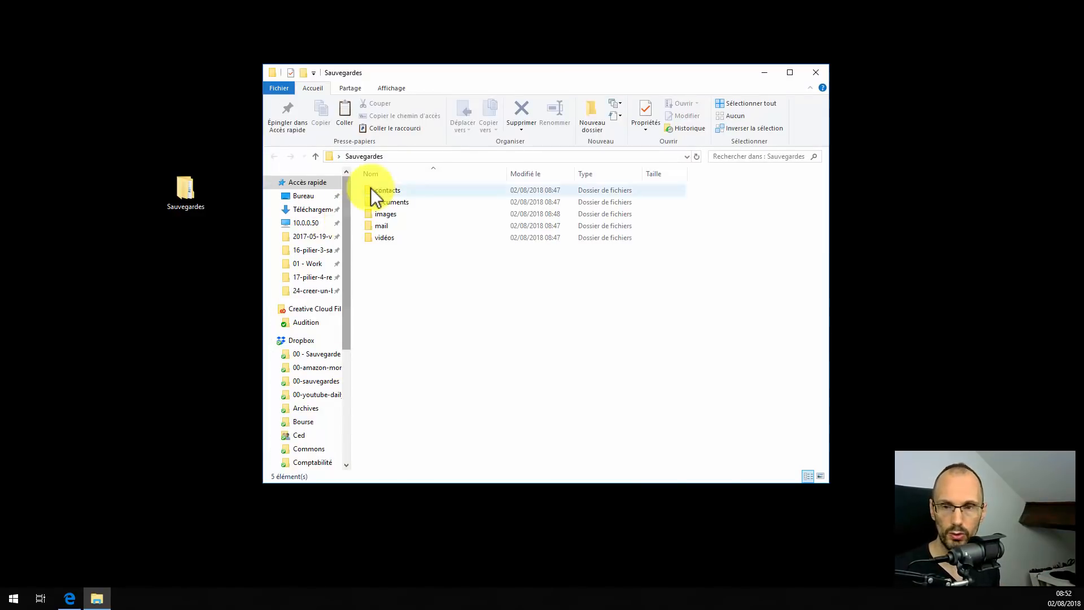
{"action": "right_click", "coordinate": [192, 184]}
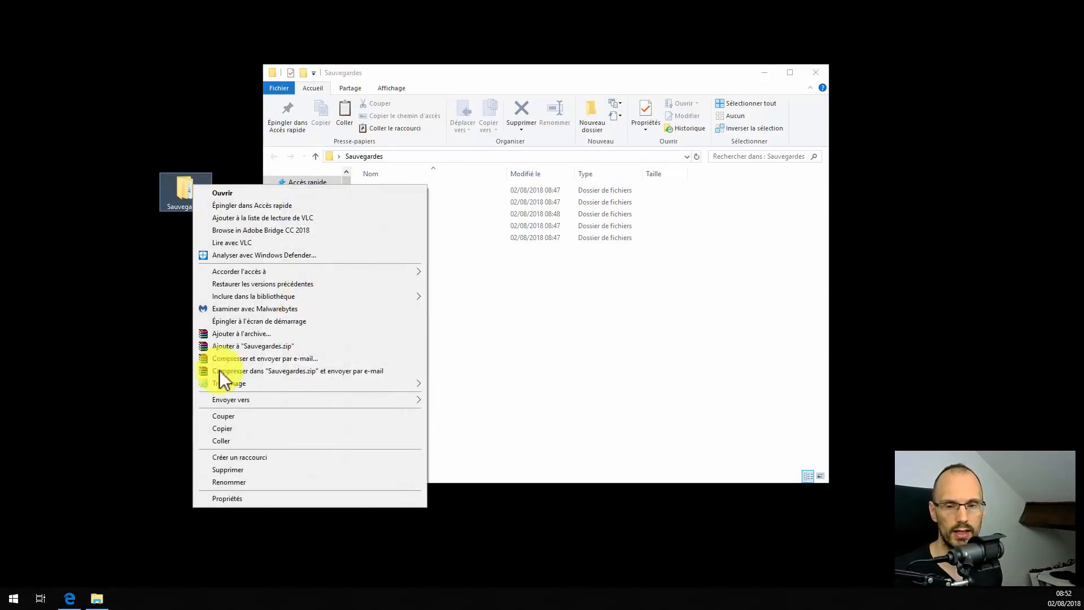
{"action": "left_click", "coordinate": [246, 498]}
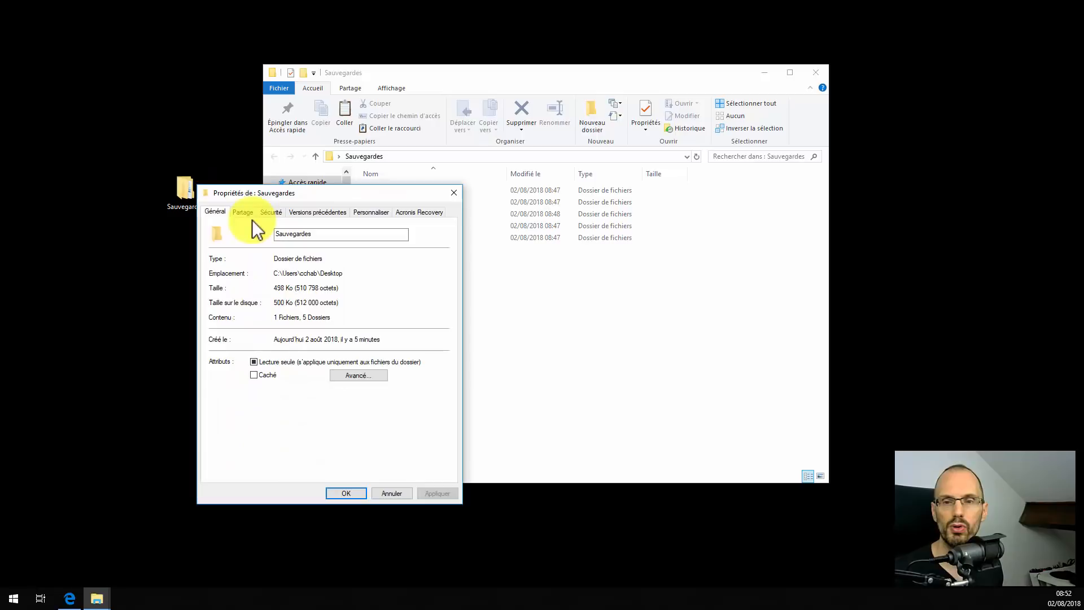
{"action": "left_click_drag", "start_coordinate": [262, 191], "coordinate": [282, 89]}
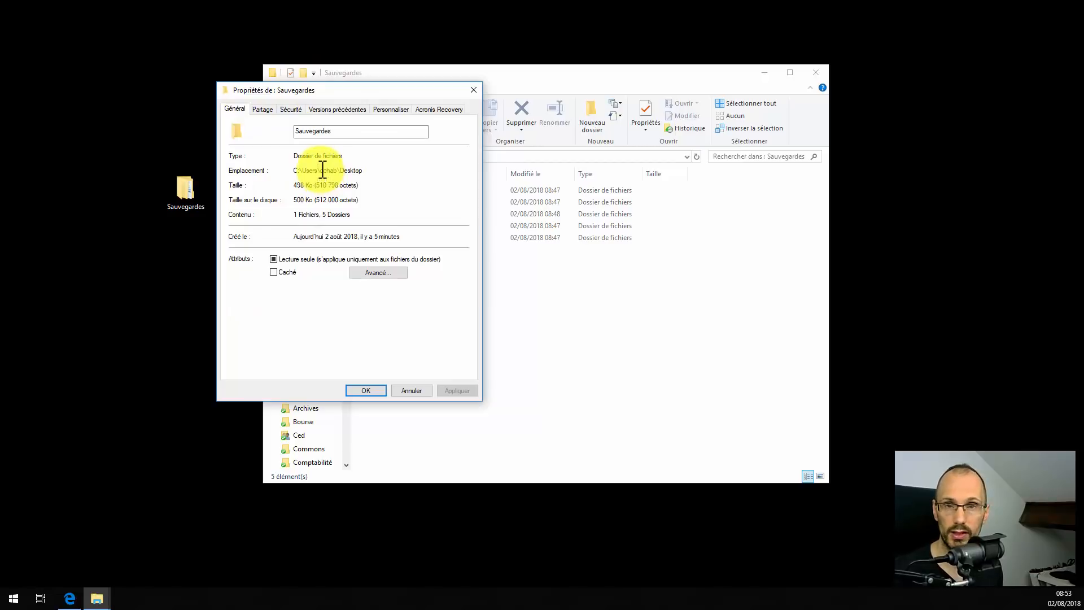
{"action": "left_click", "coordinate": [420, 392]}
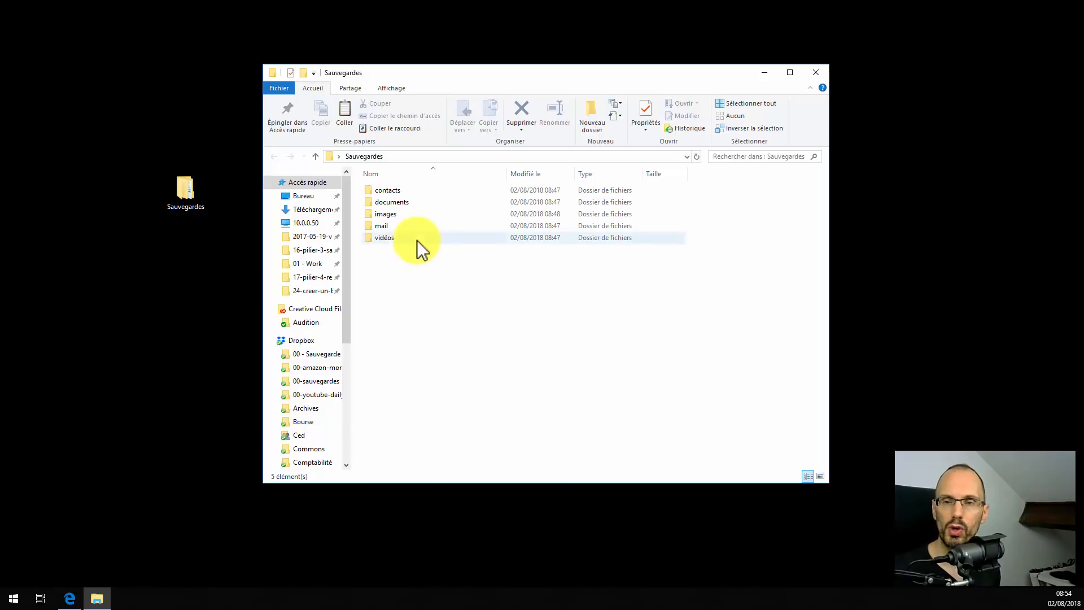
{"action": "left_click", "coordinate": [818, 75]}
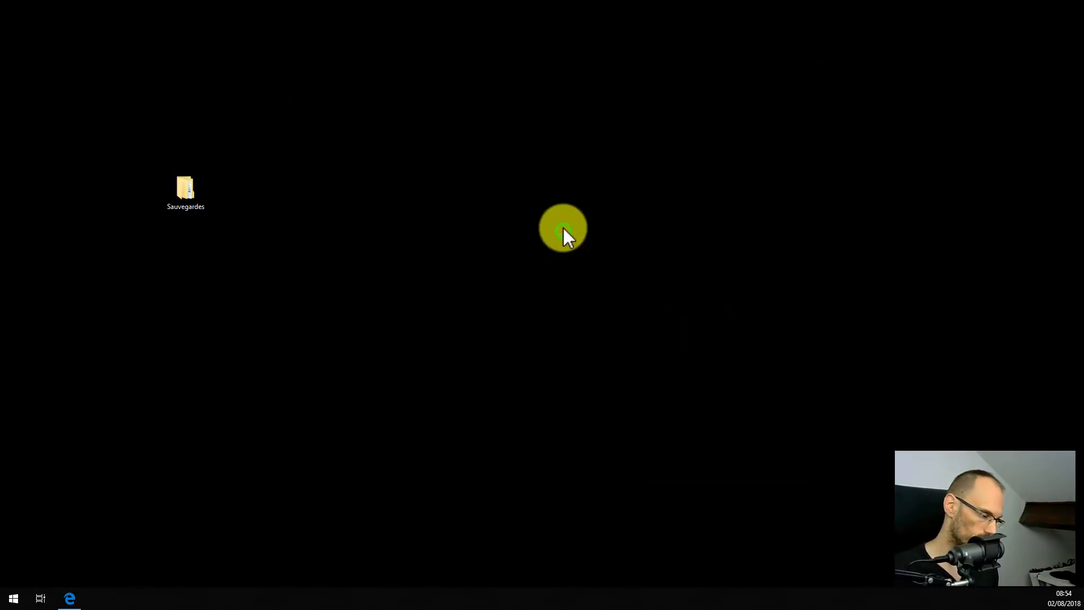
Open File Explorer at Ce PC to show the computer's drives, keeping only one window open.
{"action": "key", "text": "super+e"}
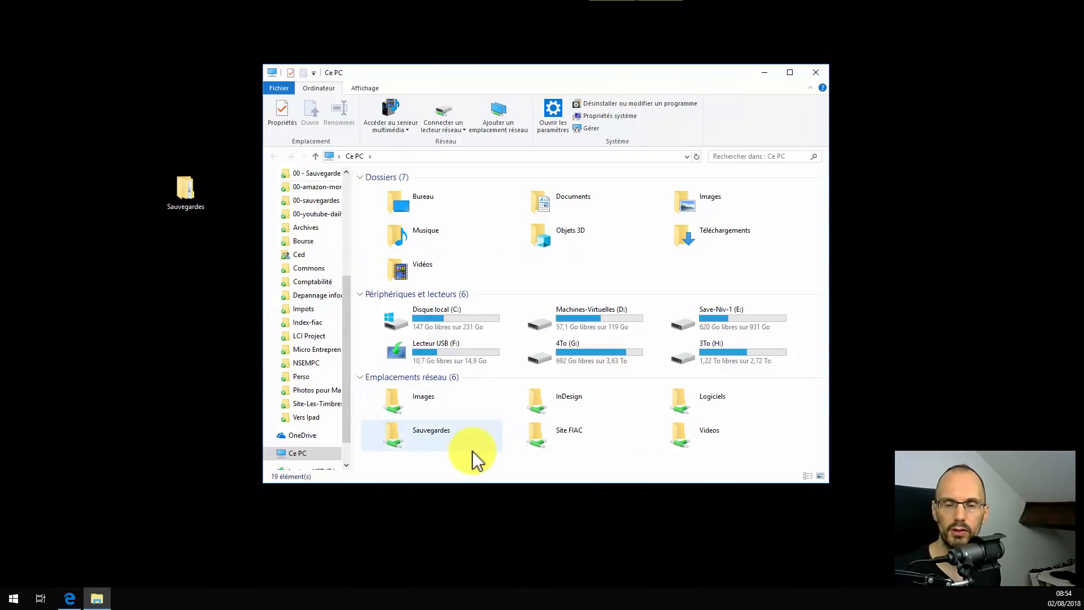
{"action": "left_click", "coordinate": [12, 597]}
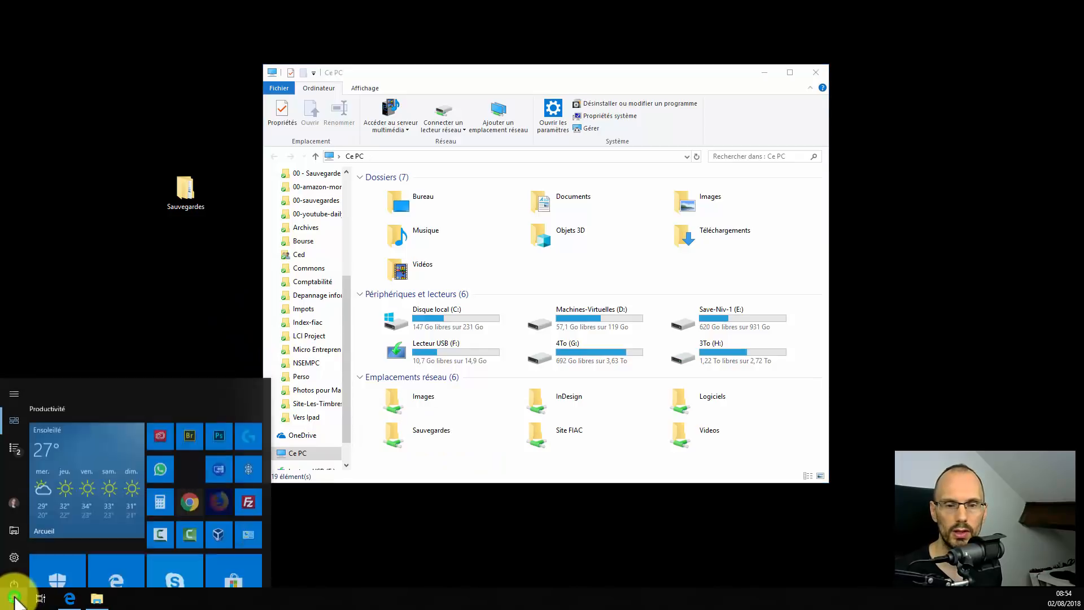
{"action": "left_click", "coordinate": [15, 521]}
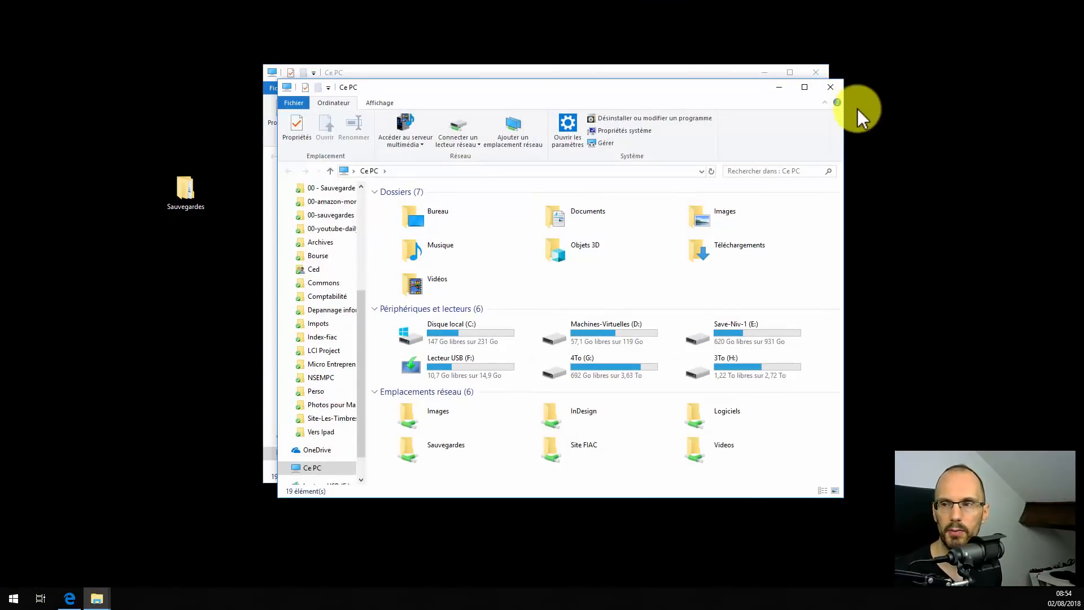
{"action": "left_click", "coordinate": [833, 88]}
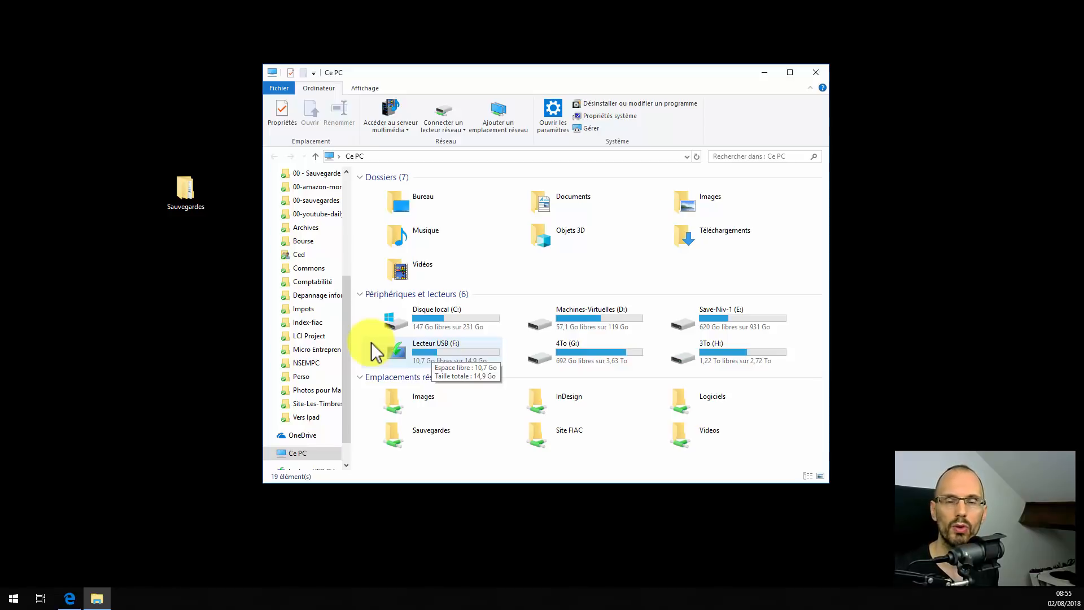
Compare the actions available for the USB drive (F:) with those for the Machines-Virtuelles (D:) drive.
{"action": "right_click", "coordinate": [421, 355]}
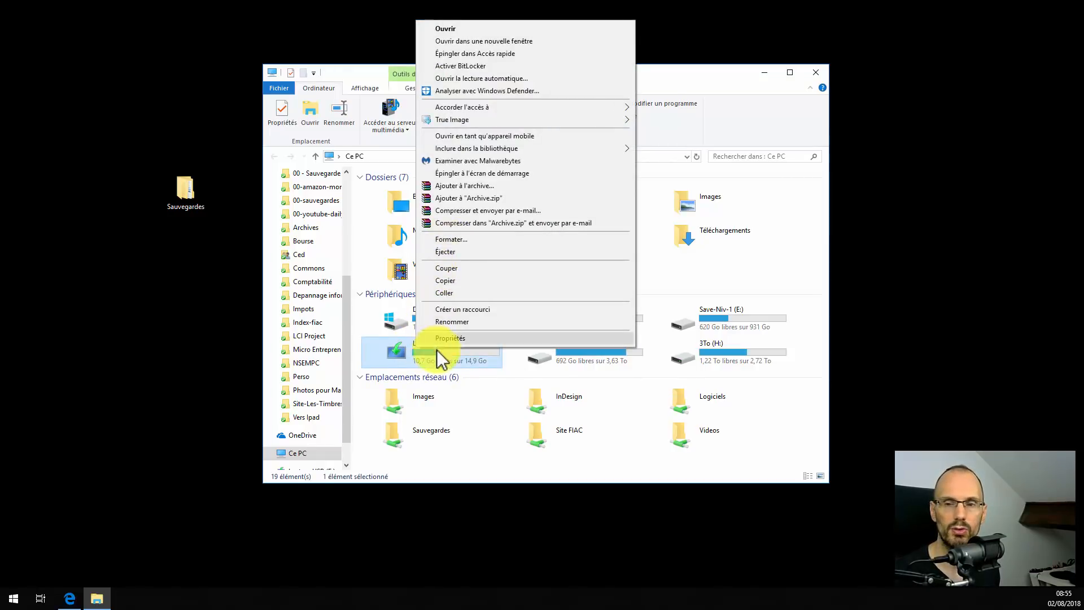
{"action": "left_click", "coordinate": [426, 458]}
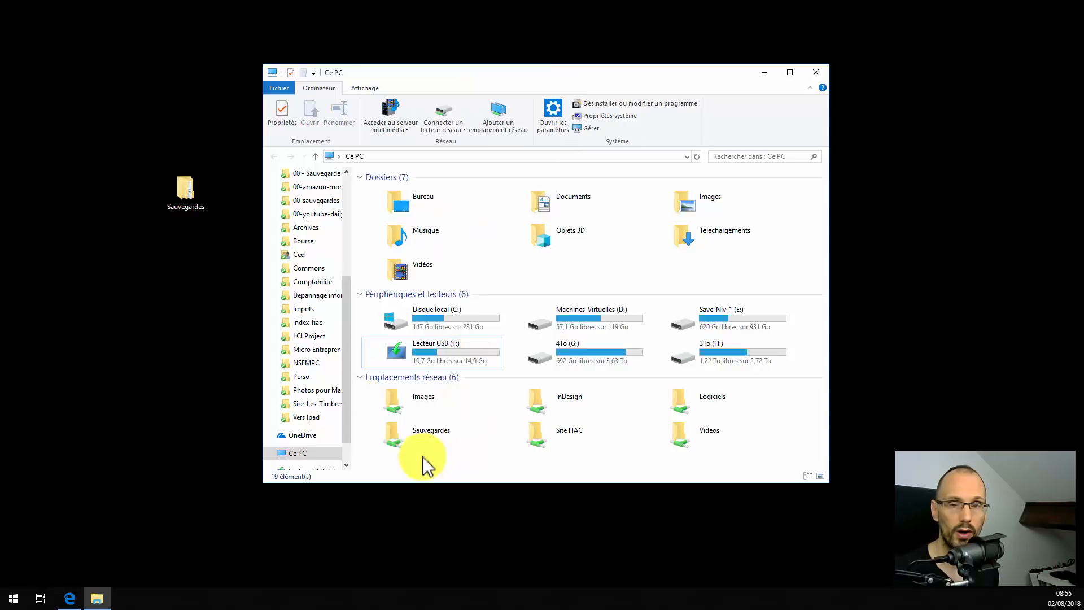
{"action": "right_click", "coordinate": [553, 331]}
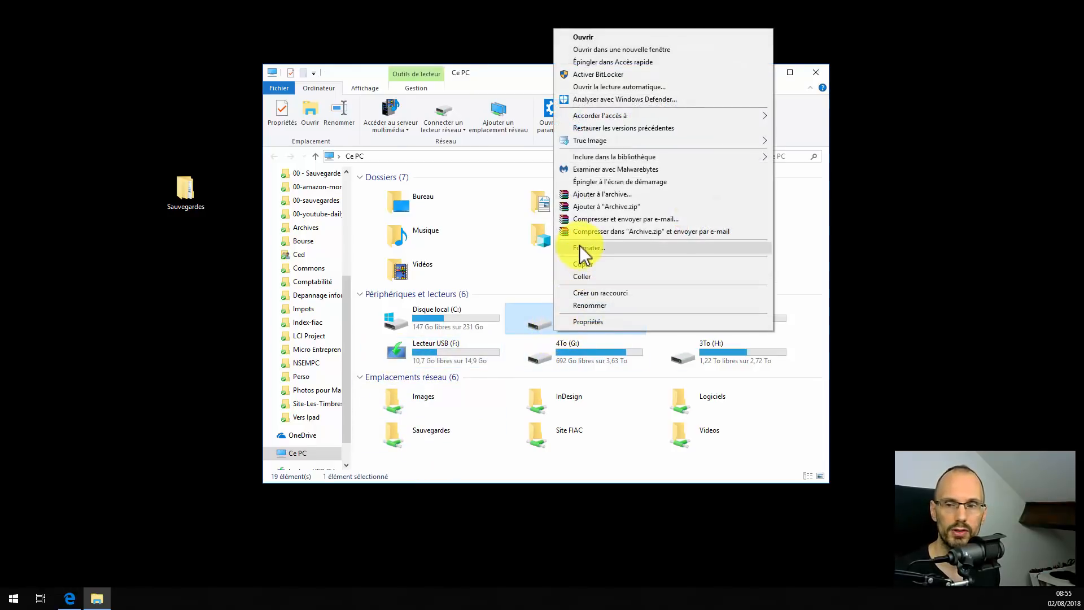
{"action": "left_click", "coordinate": [424, 469]}
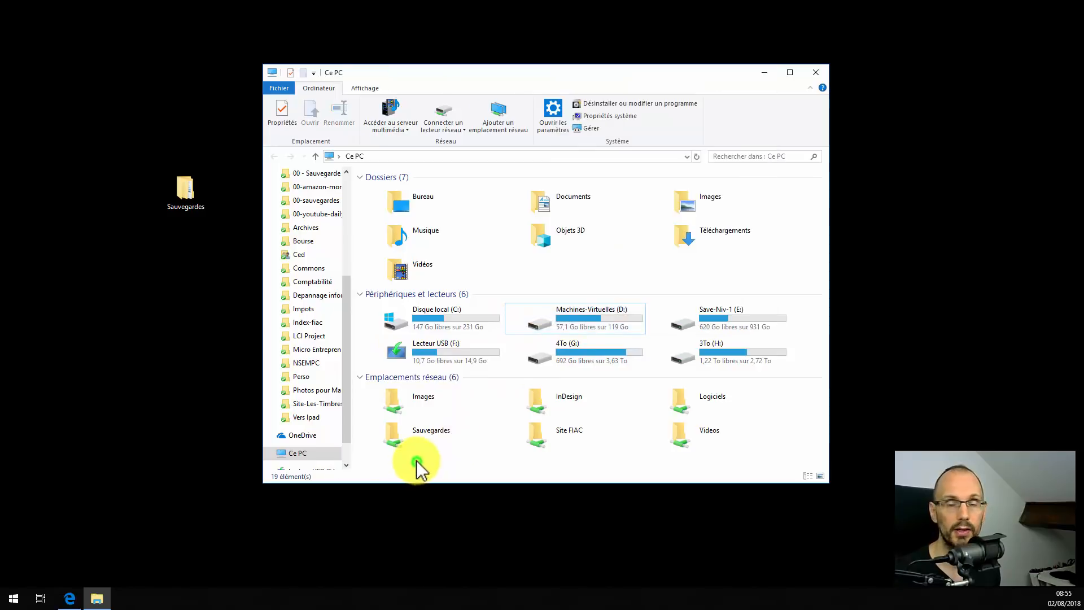
Open the format settings for the USB drive (F:), place them beside the Ce PC window, and check the drive's capacity.
{"action": "left_click", "coordinate": [423, 351]}
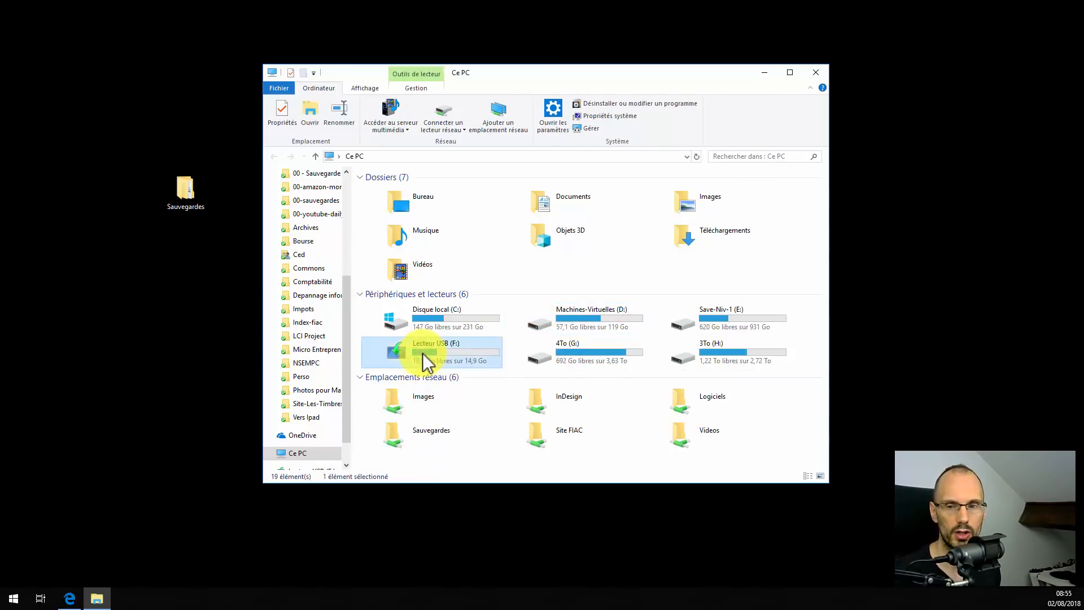
{"action": "right_click", "coordinate": [423, 354]}
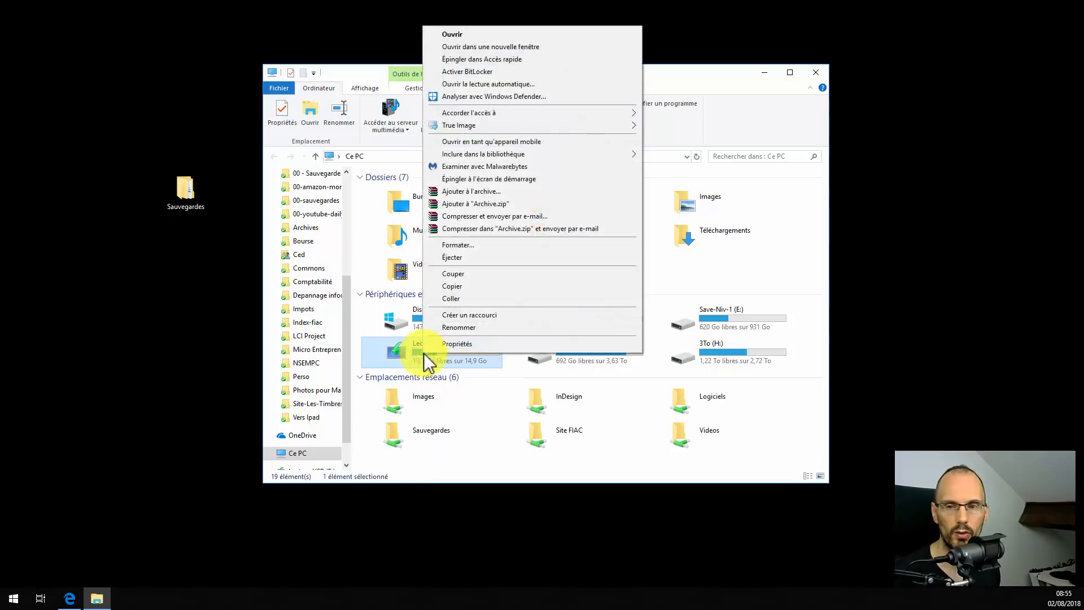
{"action": "left_click", "coordinate": [455, 246]}
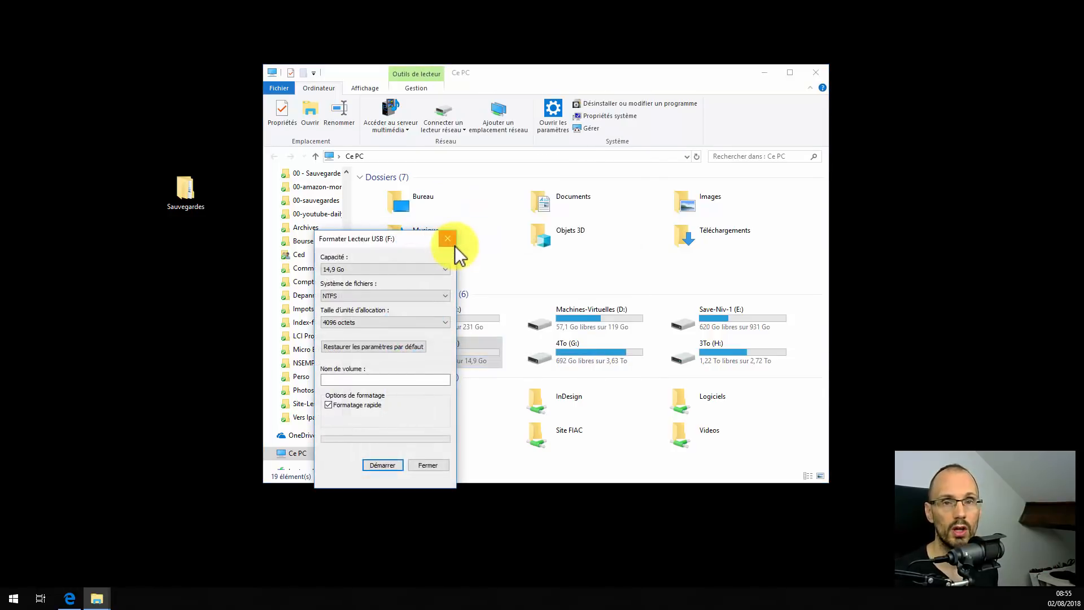
{"action": "left_click_drag", "start_coordinate": [386, 239], "coordinate": [490, 113]}
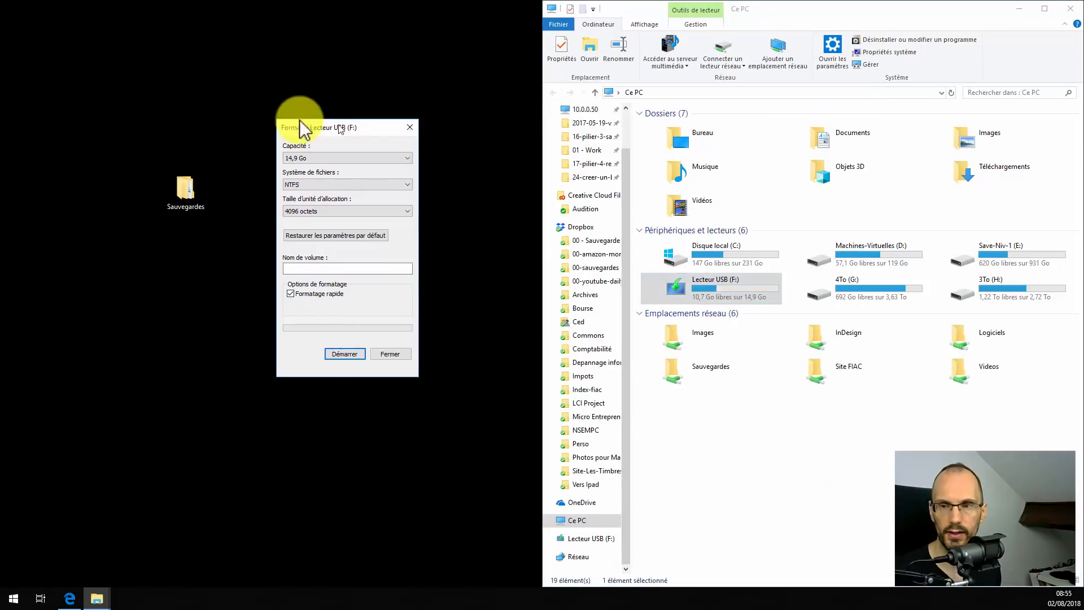
{"action": "left_click_drag", "start_coordinate": [339, 121], "coordinate": [308, 116]}
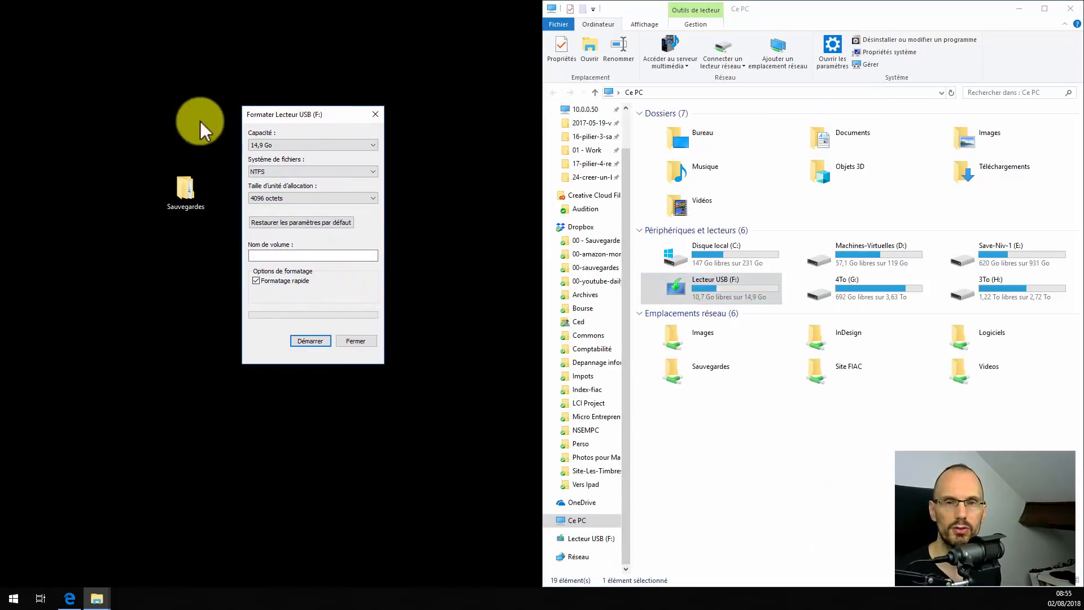
{"action": "left_click", "coordinate": [260, 145]}
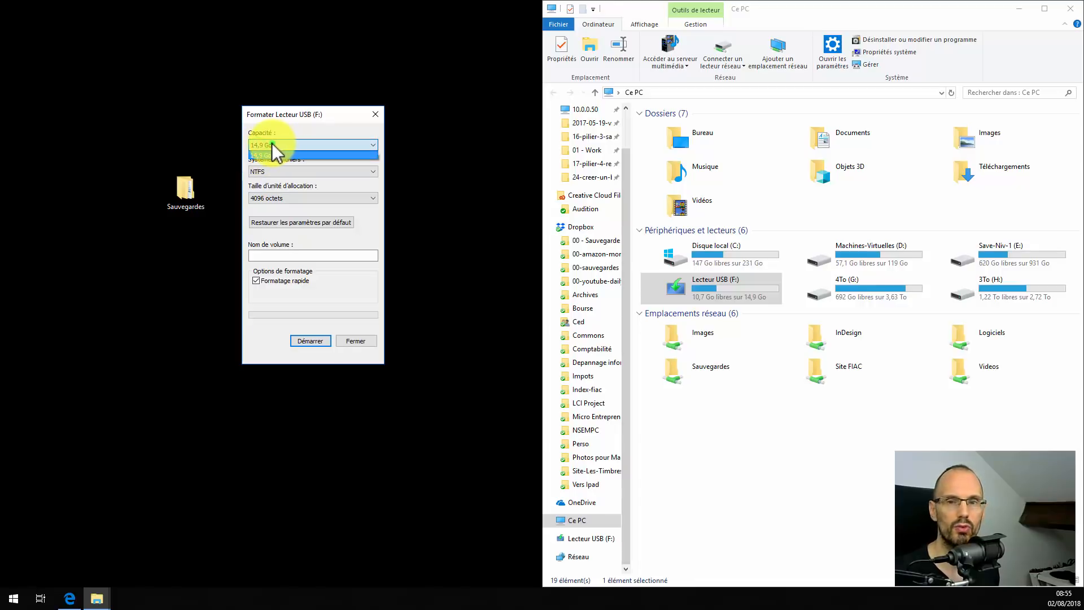
{"action": "left_click", "coordinate": [270, 152]}
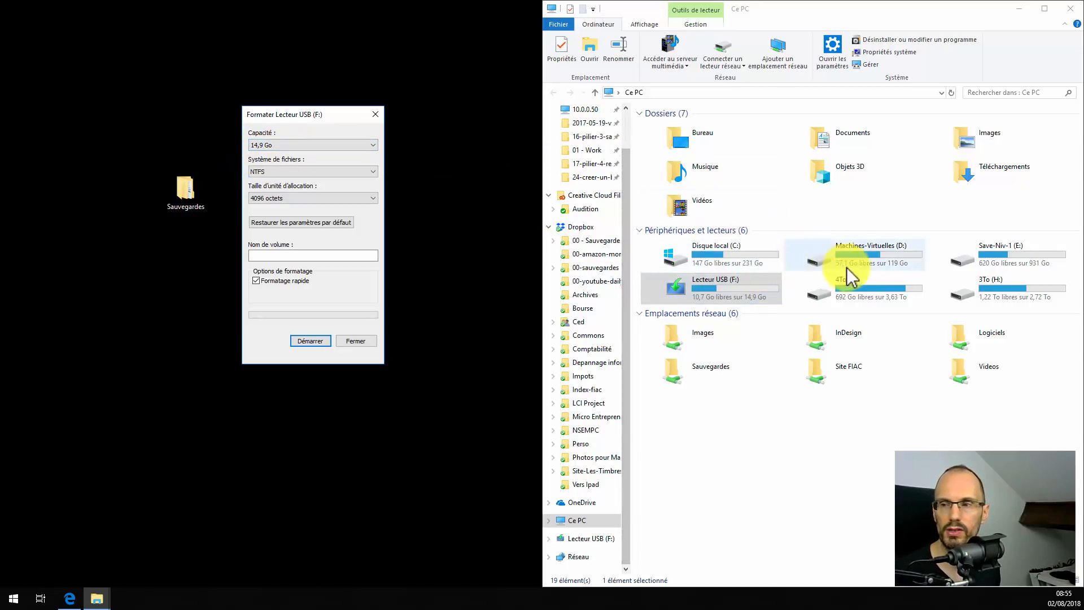
Compare the format settings of the Save-Niv-1 (E:) drive with those of the USB drive, closing them without formatting.
{"action": "right_click", "coordinate": [992, 246]}
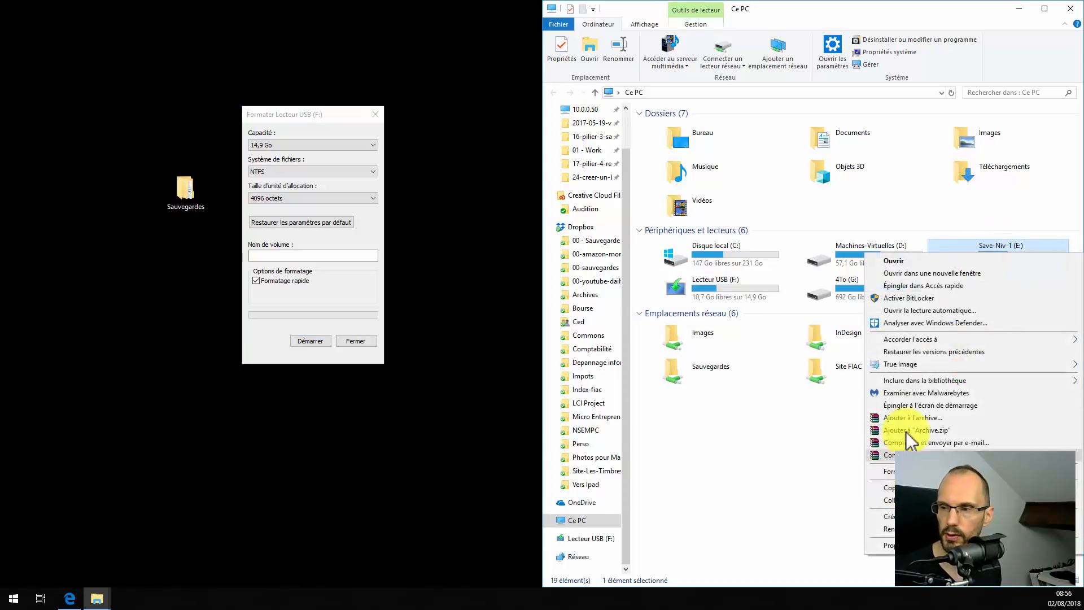
{"action": "left_click", "coordinate": [891, 472]}
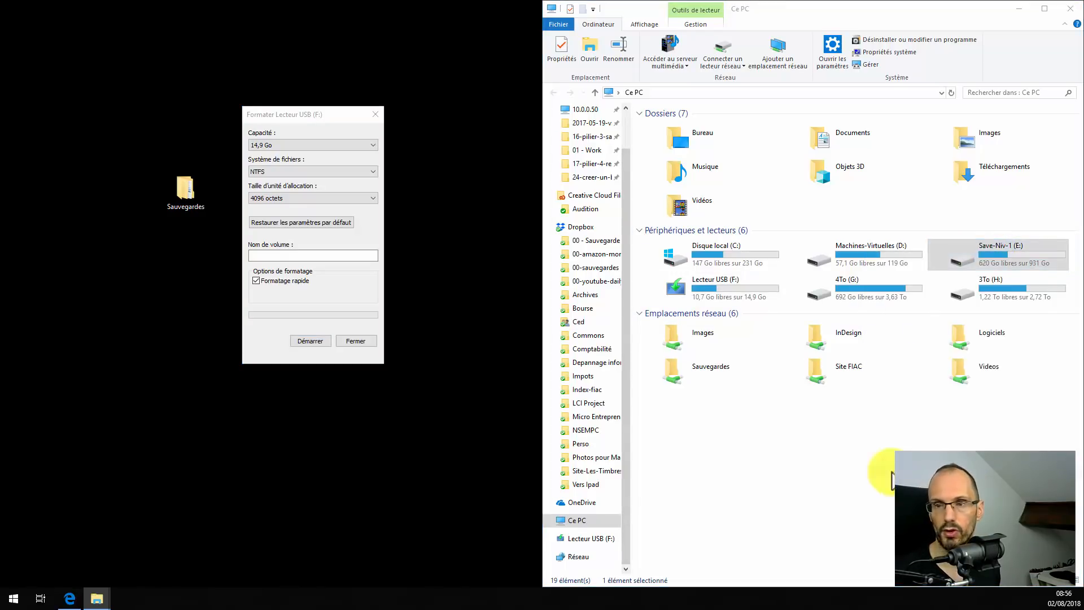
{"action": "left_click_drag", "start_coordinate": [665, 174], "coordinate": [460, 115]}
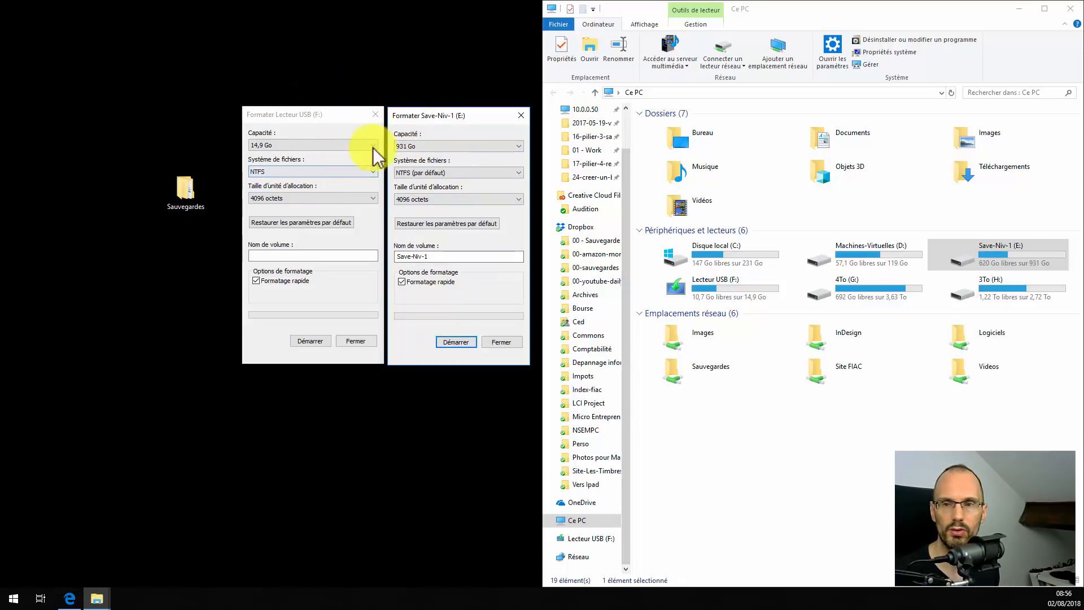
{"action": "left_click", "coordinate": [500, 341]}
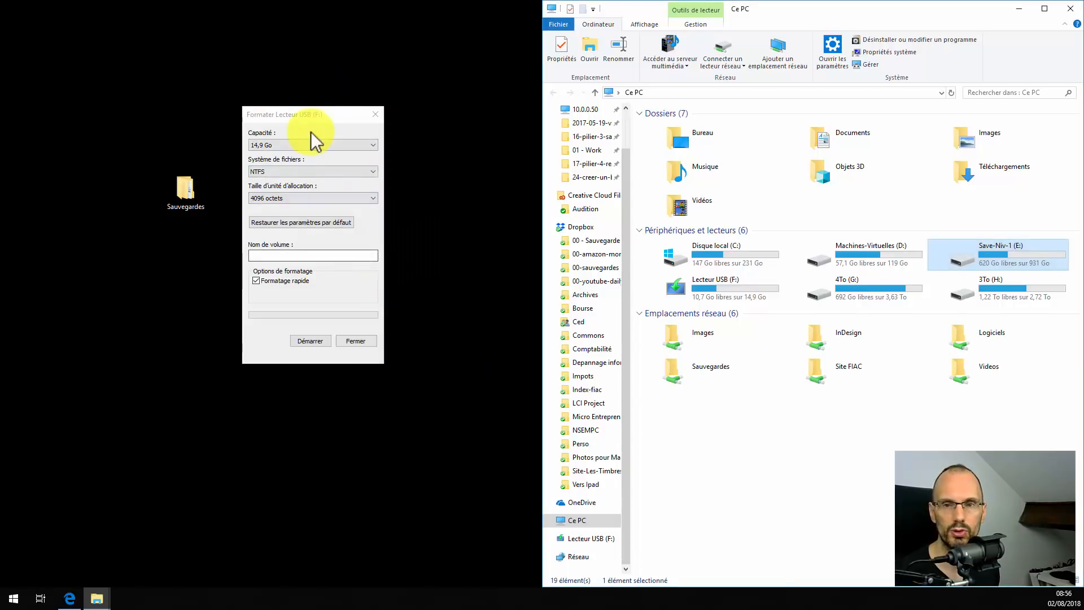
Review the file systems offered for the USB drive, try FAT32, and set the choice back to NTFS.
{"action": "left_click", "coordinate": [311, 116]}
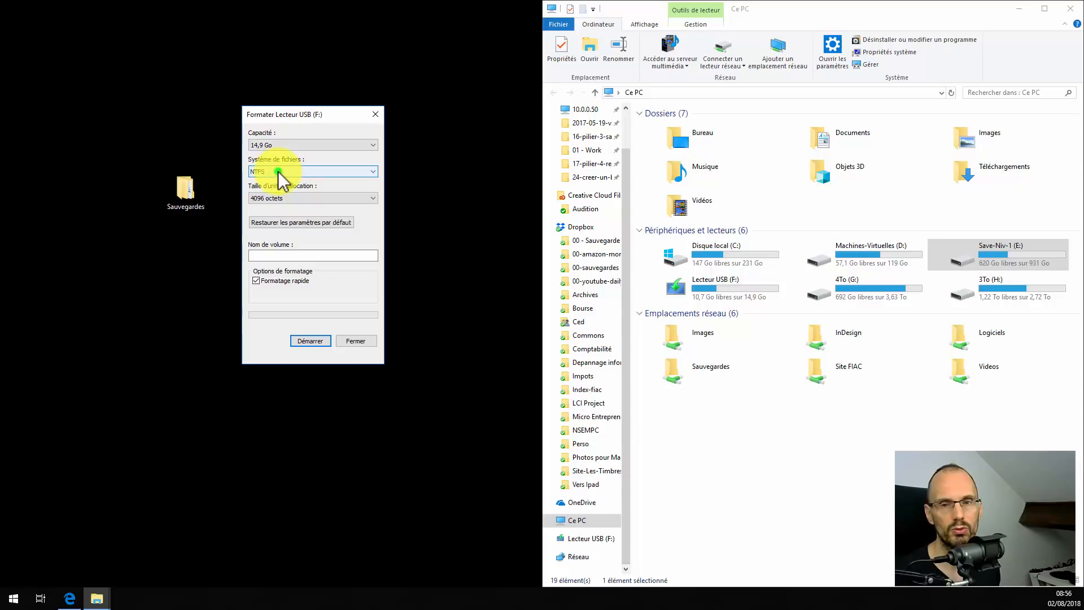
{"action": "left_click", "coordinate": [282, 171]}
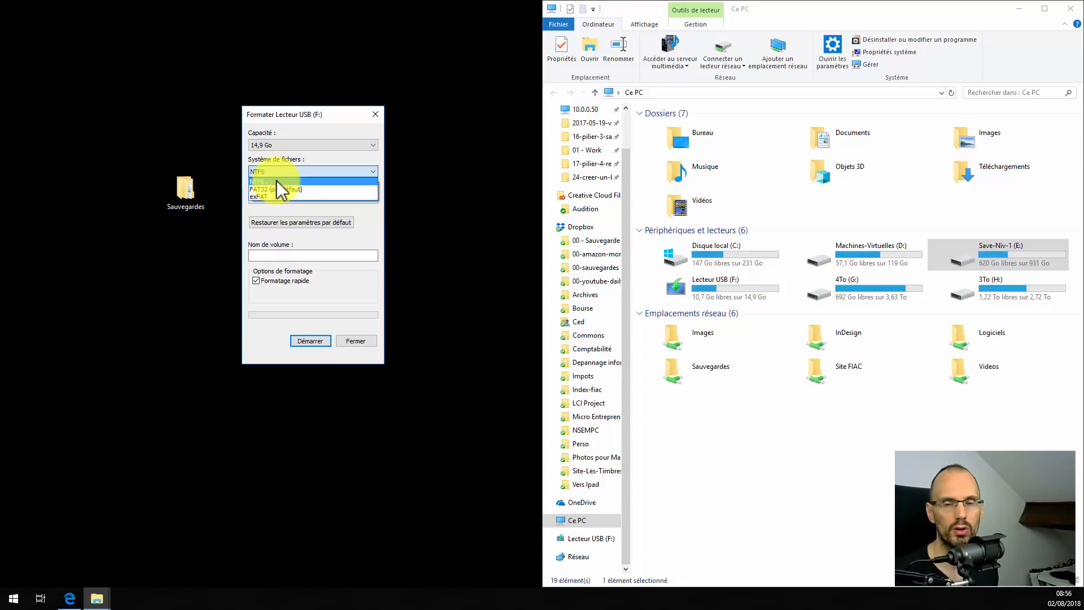
{"action": "left_click", "coordinate": [277, 169]}
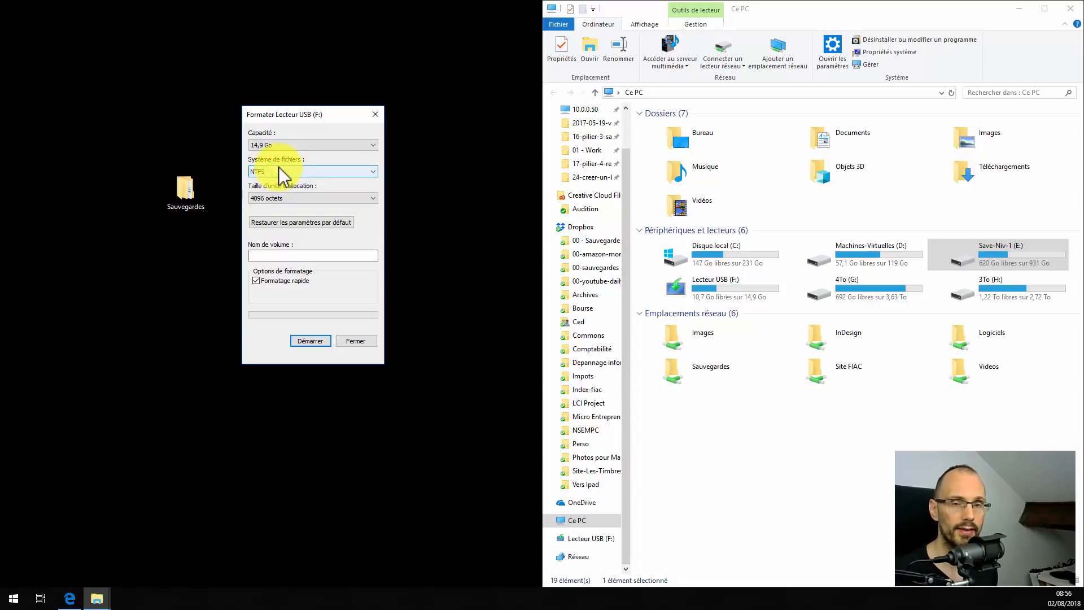
{"action": "left_click", "coordinate": [279, 172]}
{"action": "left_click", "coordinate": [277, 188]}
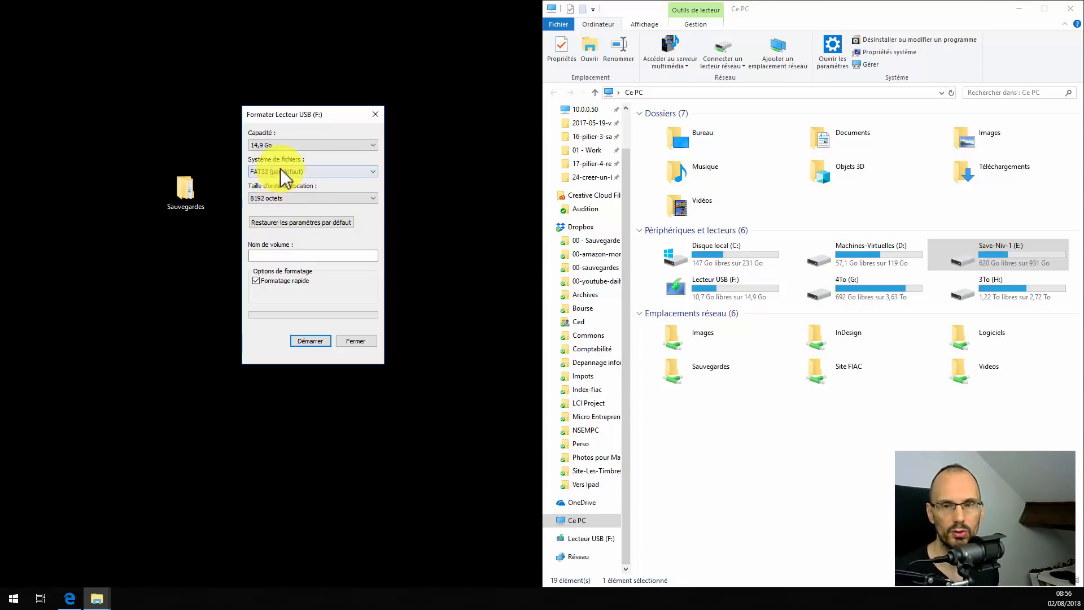
{"action": "left_click", "coordinate": [280, 171]}
{"action": "left_click", "coordinate": [278, 181]}
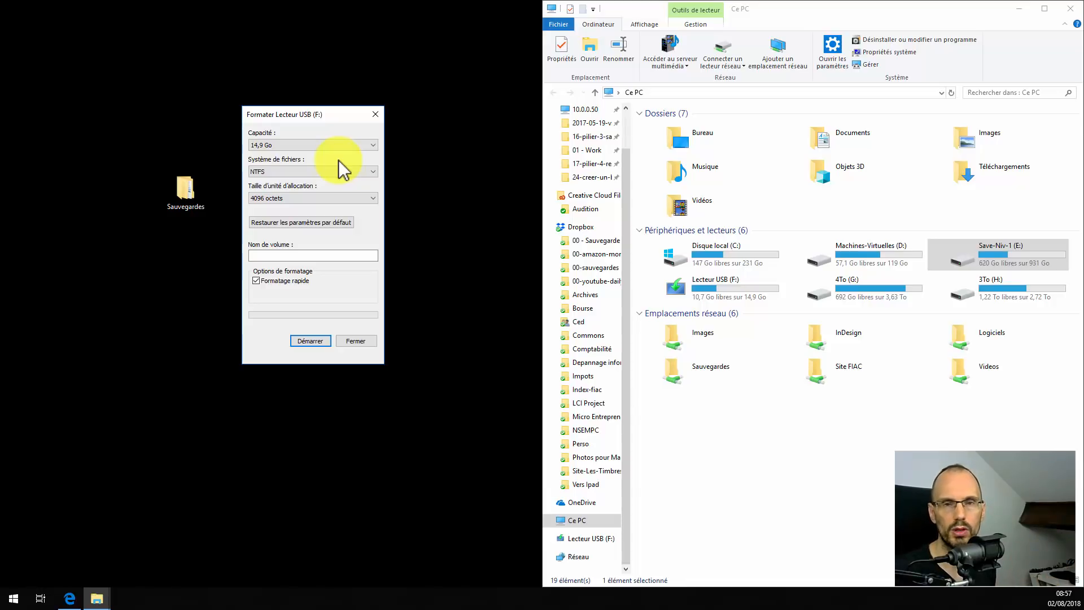
{"action": "left_click", "coordinate": [300, 171]}
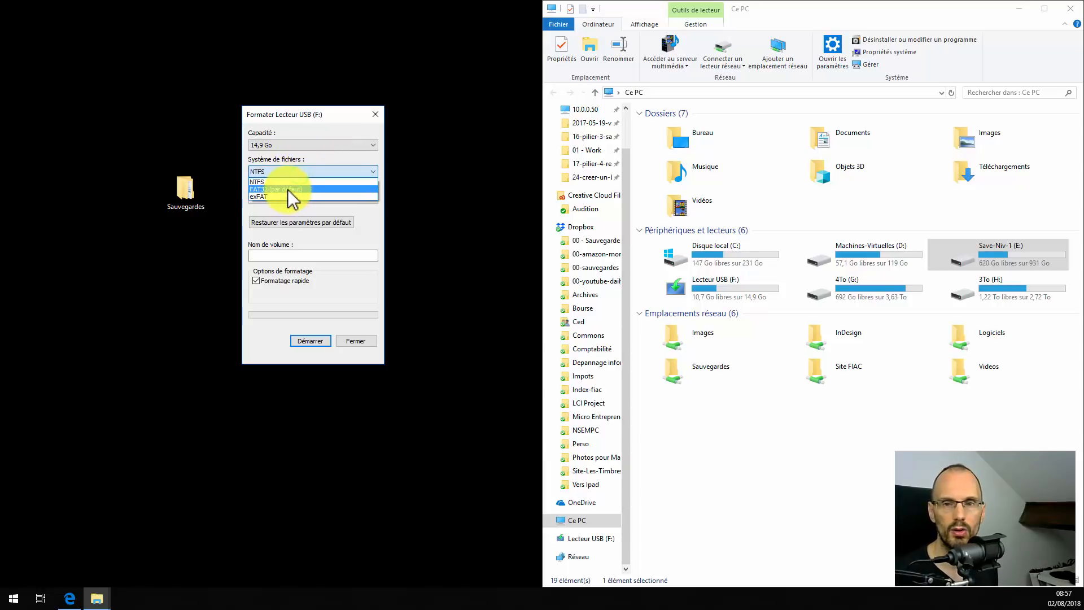
{"action": "left_click", "coordinate": [322, 162]}
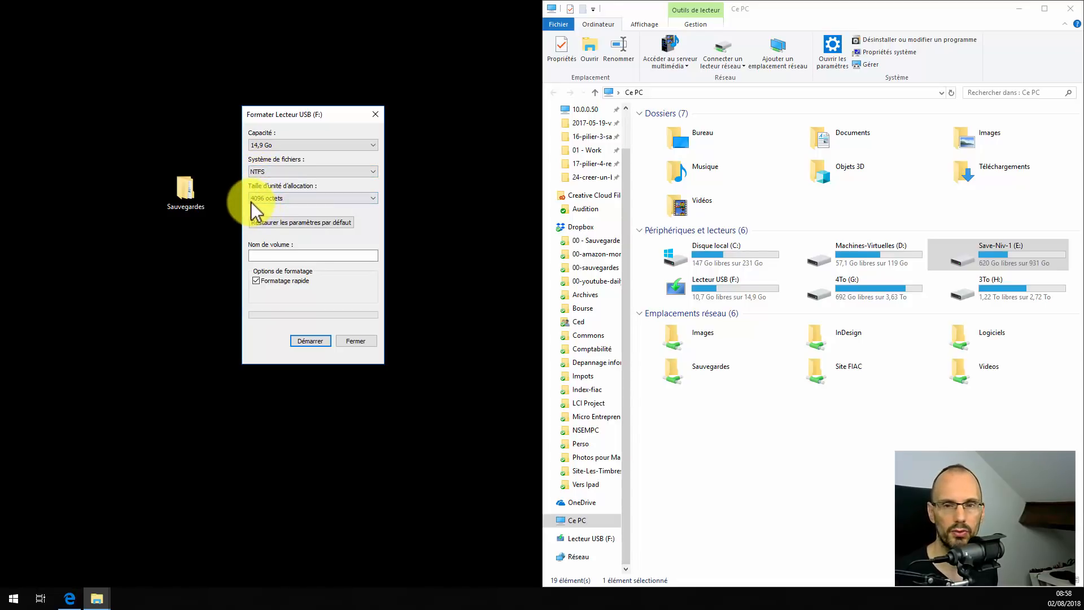
Name the USB volume save-01, quick-format it as NTFS, and close the format settings.
{"action": "left_click", "coordinate": [272, 255]}
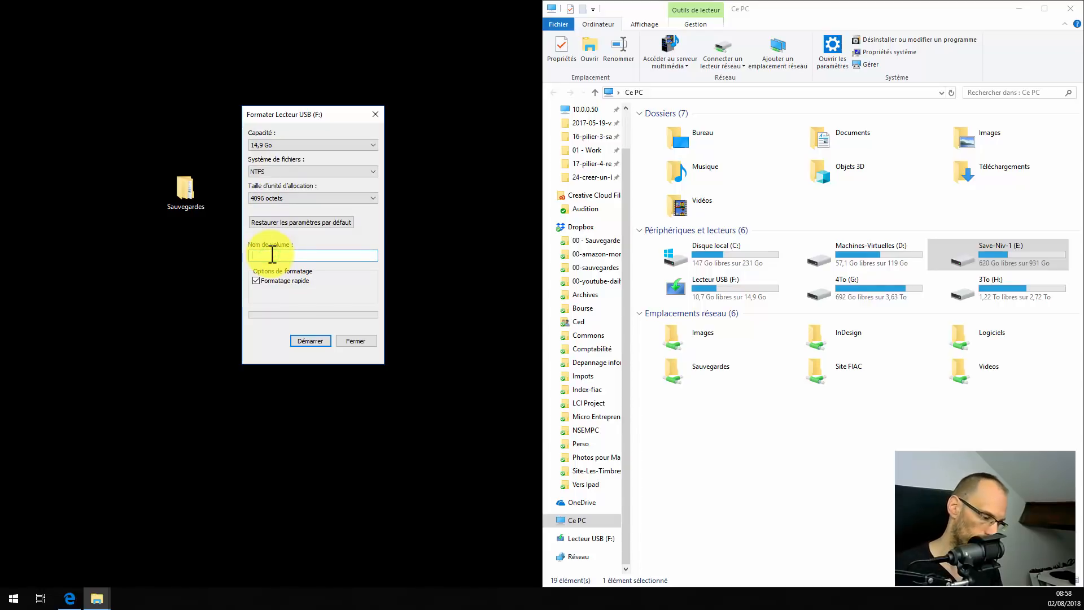
{"action": "type", "text": "save-0"}
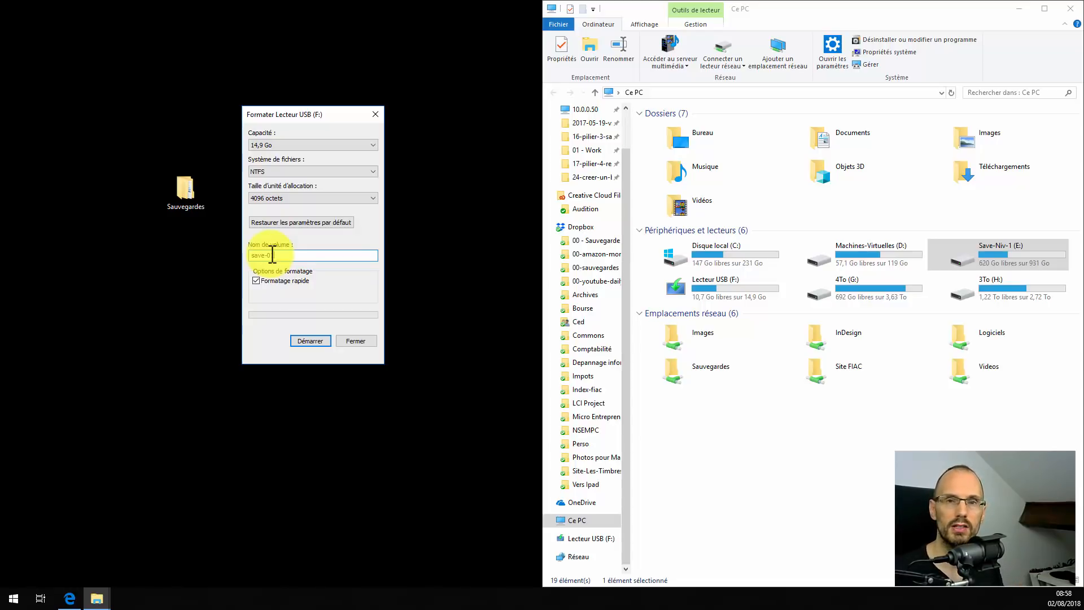
{"action": "type", "text": "1"}
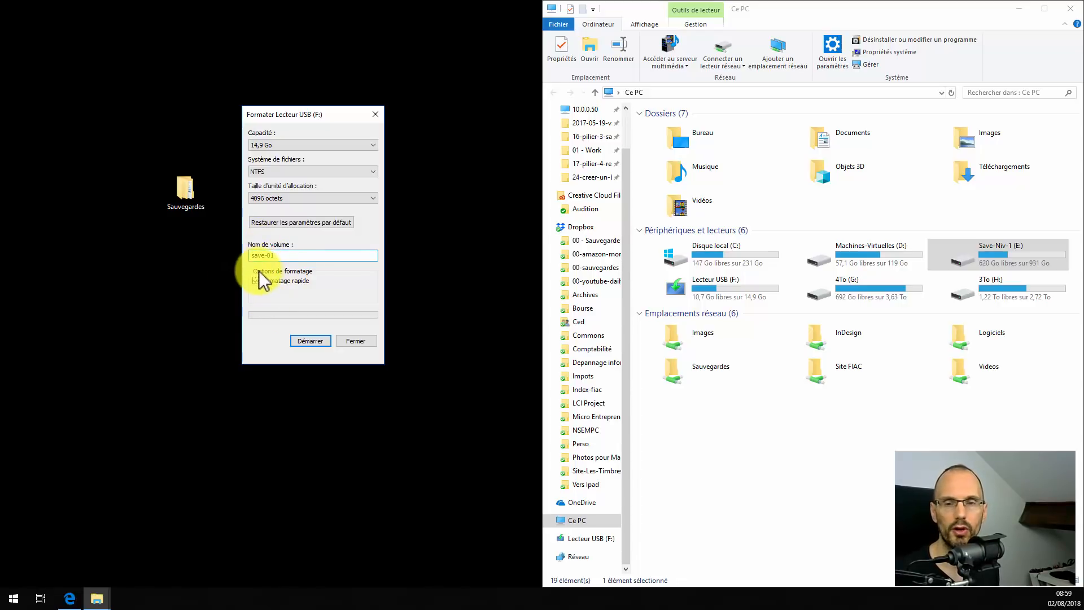
{"action": "left_click", "coordinate": [311, 341]}
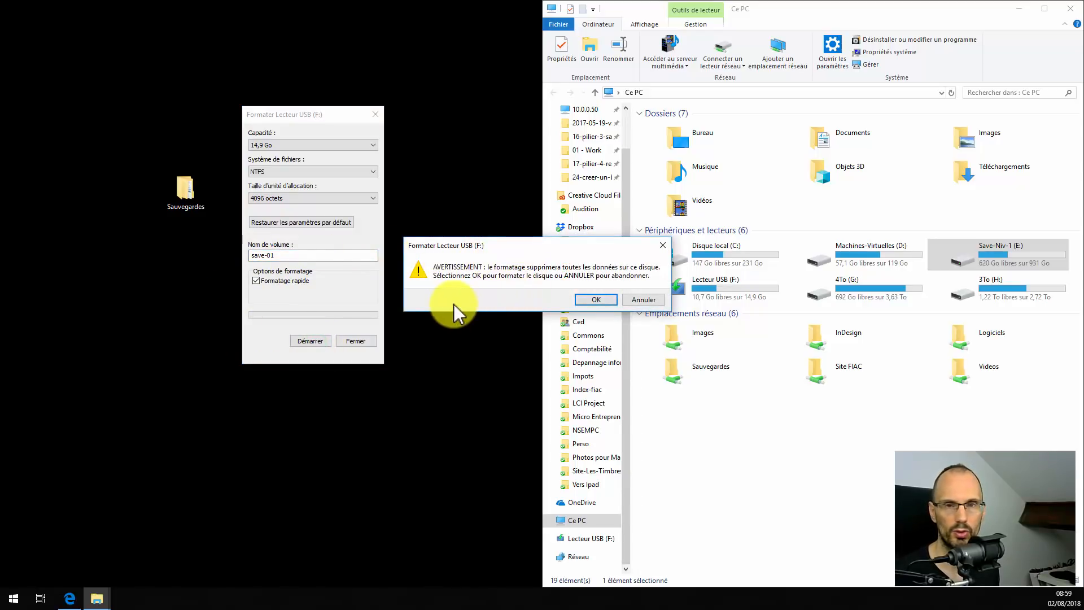
{"action": "left_click", "coordinate": [594, 299]}
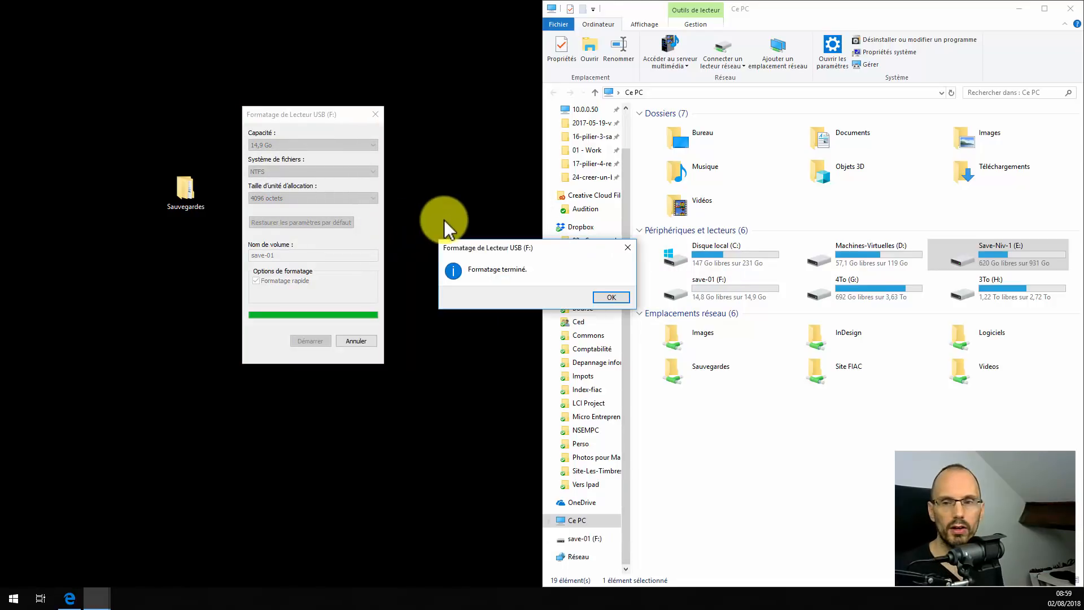
{"action": "left_click", "coordinate": [608, 298]}
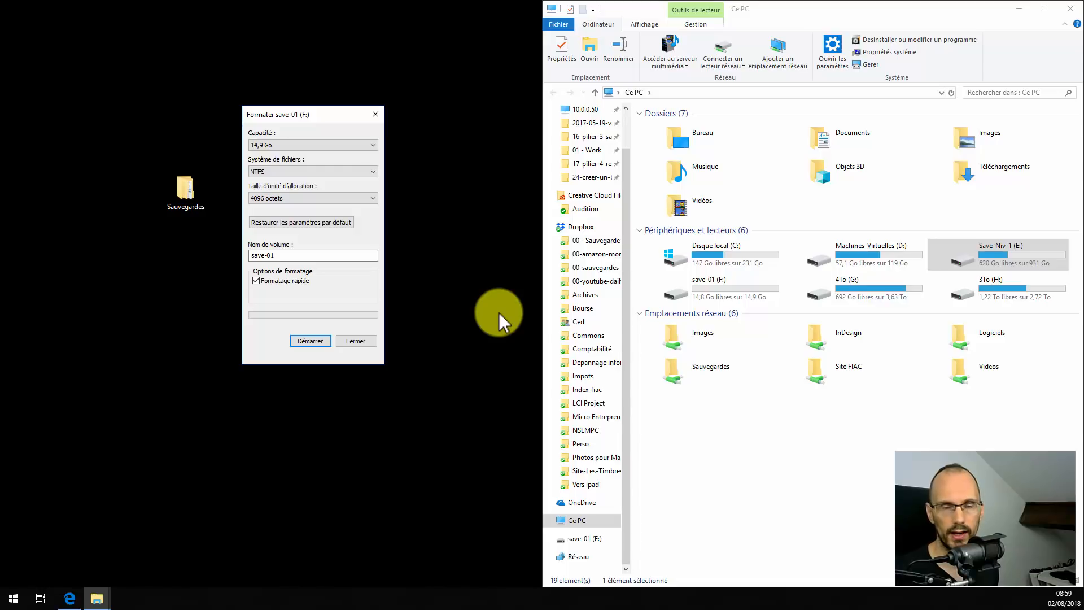
{"action": "left_click_drag", "start_coordinate": [160, 150], "coordinate": [208, 220]}
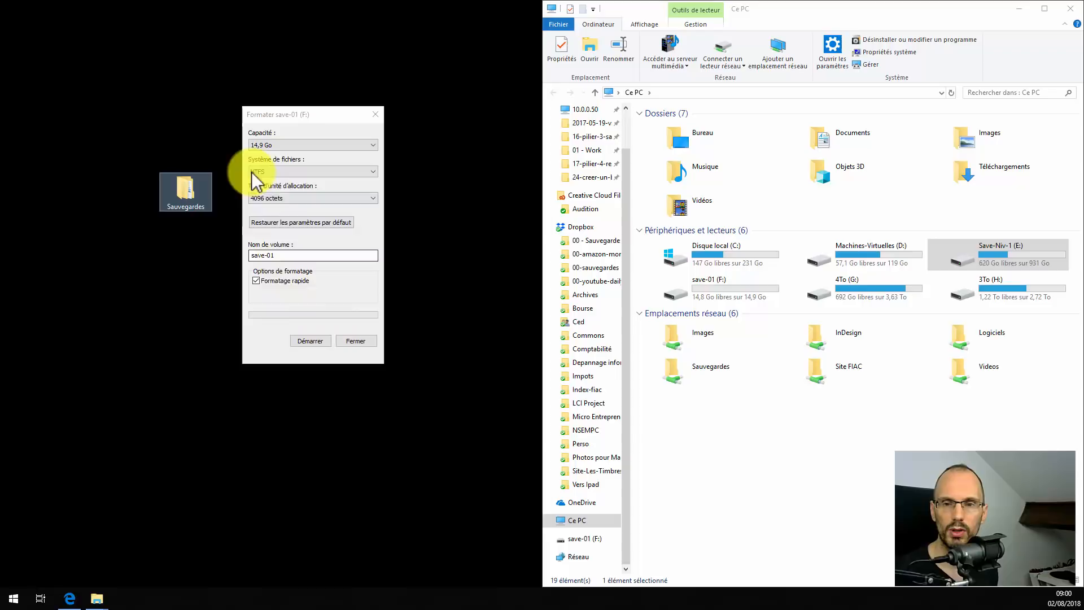
{"action": "left_click", "coordinate": [348, 340]}
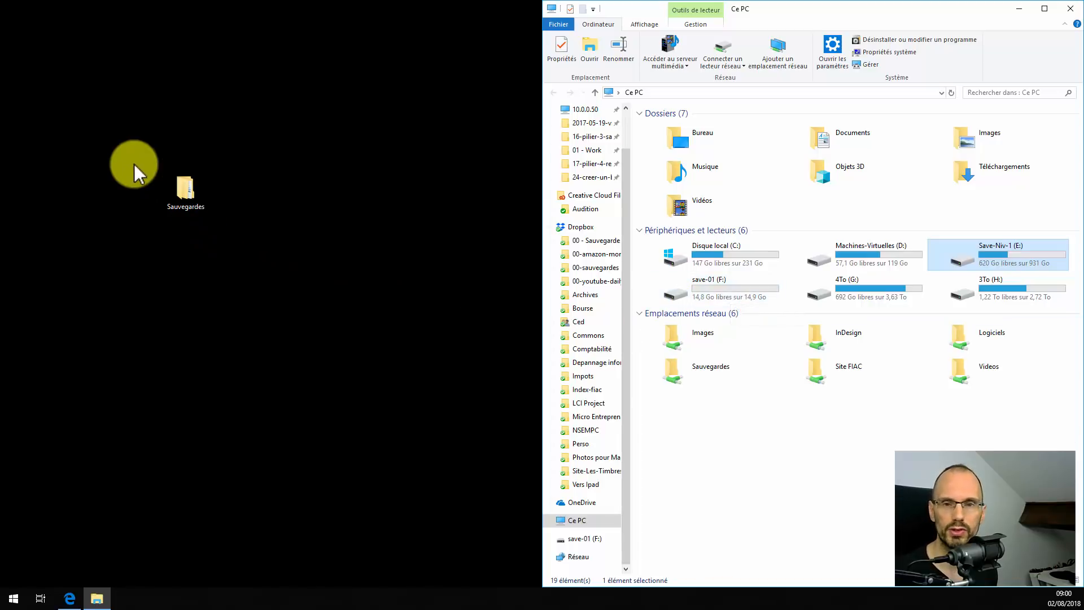
Check the contents of the save-01 (F:) drive, return to Ce PC, and bring the window back to the middle of the desktop.
{"action": "left_click_drag", "start_coordinate": [135, 164], "coordinate": [229, 224]}
{"action": "left_click_drag", "start_coordinate": [128, 146], "coordinate": [230, 236]}
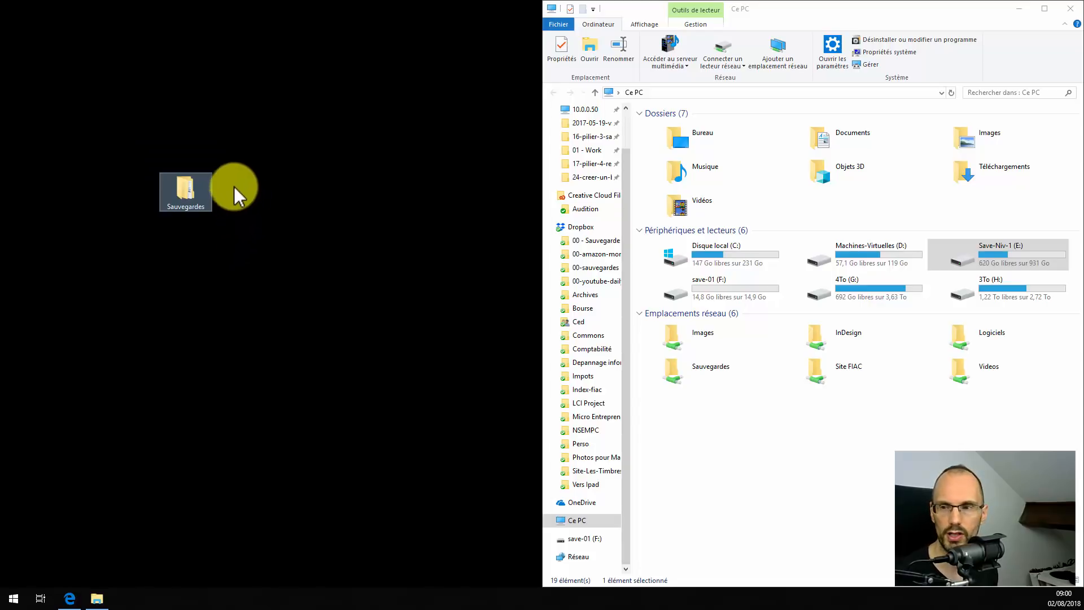
{"action": "double_click", "coordinate": [672, 292]}
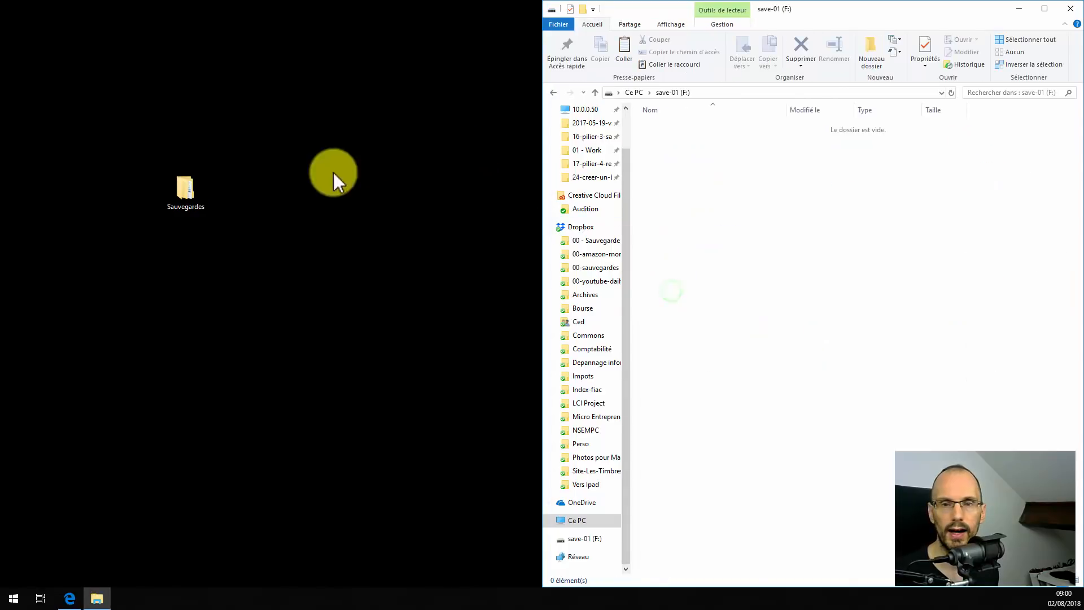
{"action": "left_click", "coordinate": [180, 207]}
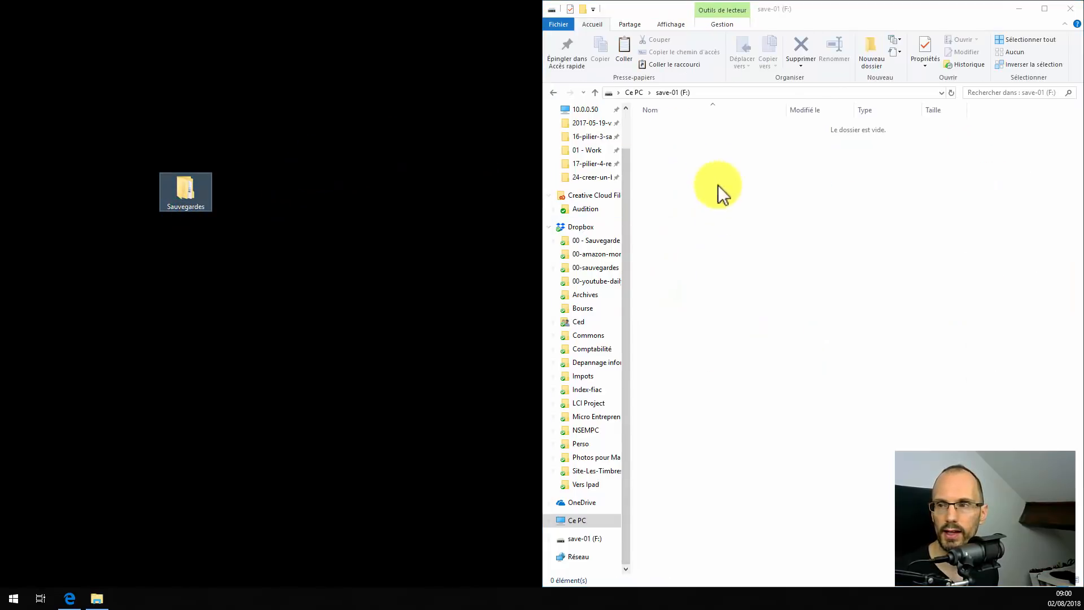
{"action": "left_click", "coordinate": [634, 92]}
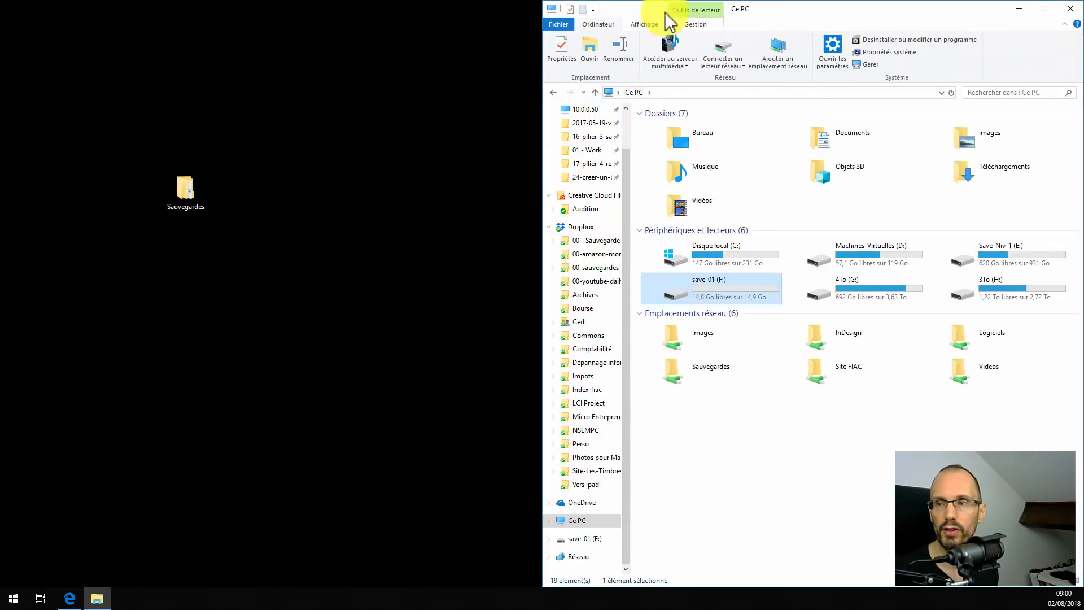
{"action": "double_click", "coordinate": [652, 9]}
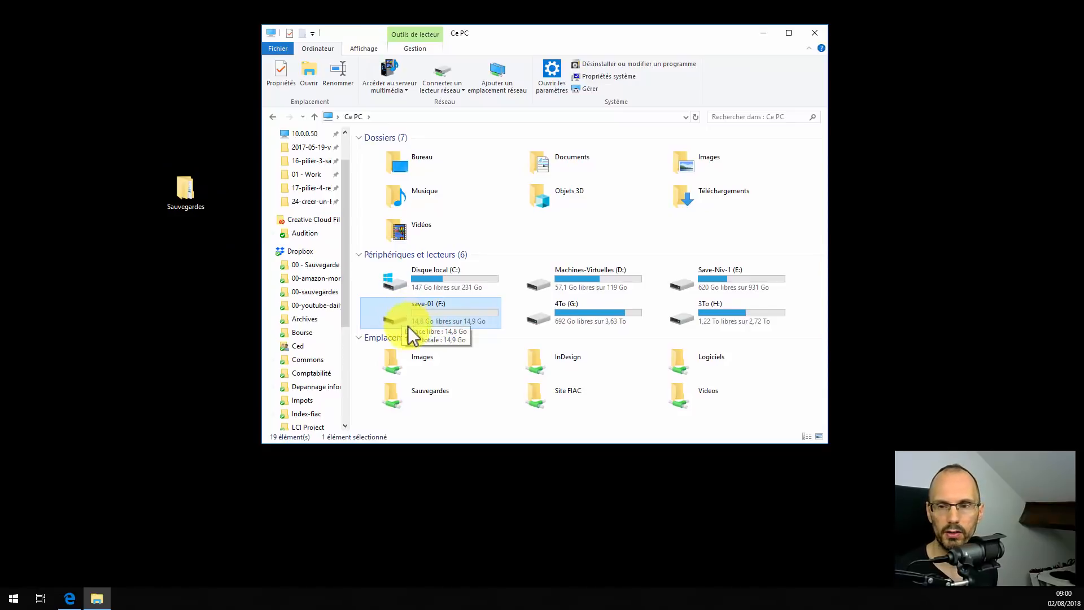
Rename the Sauvegardes folder on the desktop as Sauvegardes-5Go and keep it selected.
{"action": "left_click", "coordinate": [185, 195]}
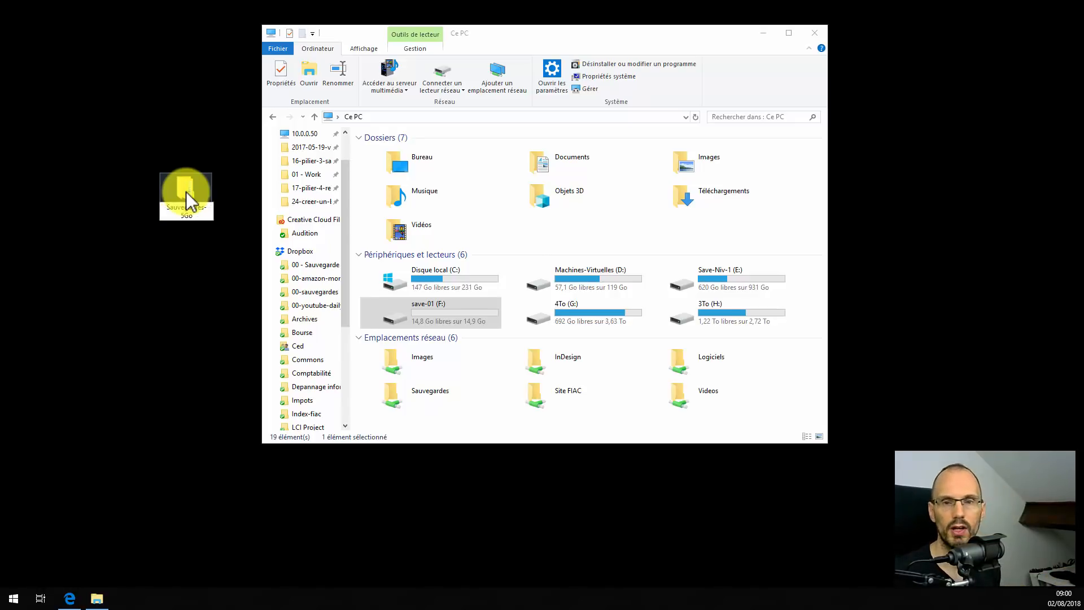
{"action": "key", "text": "Return"}
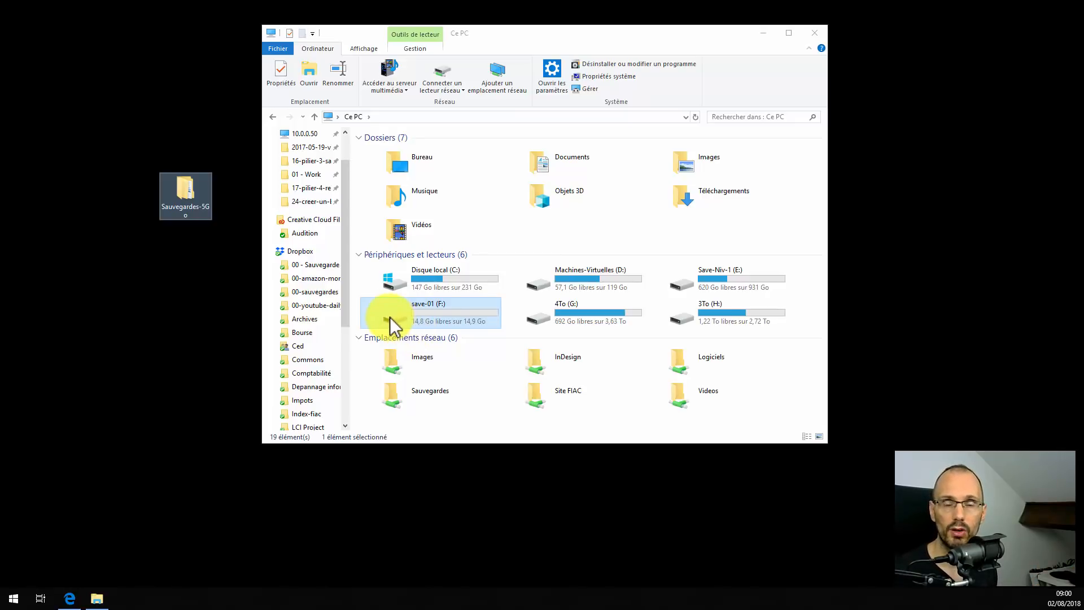
{"action": "left_click_drag", "start_coordinate": [121, 157], "coordinate": [232, 231]}
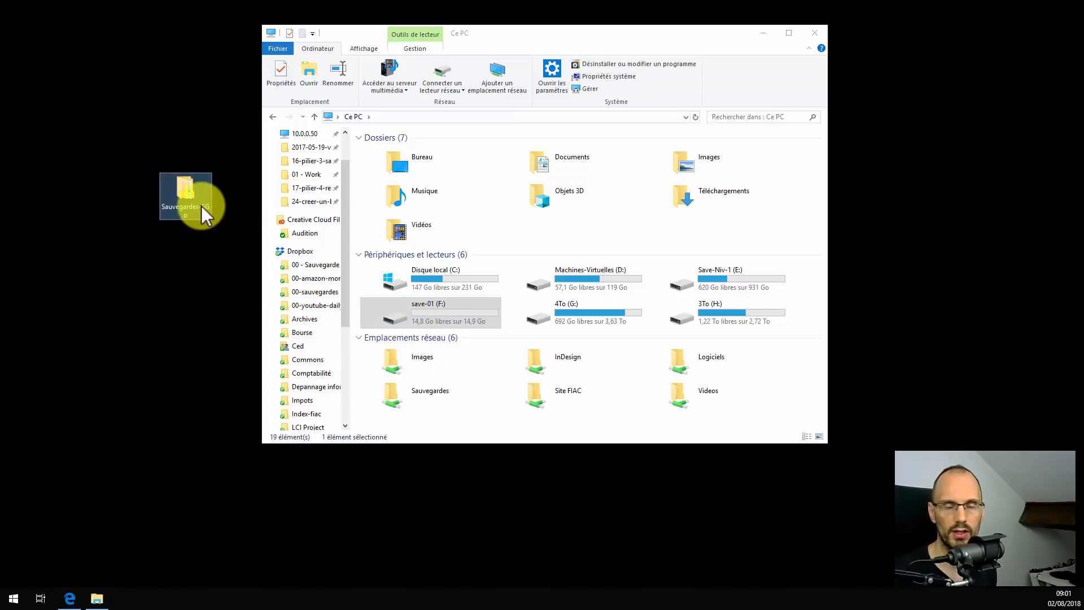
{"action": "mouse_move", "coordinate": [201, 206]}
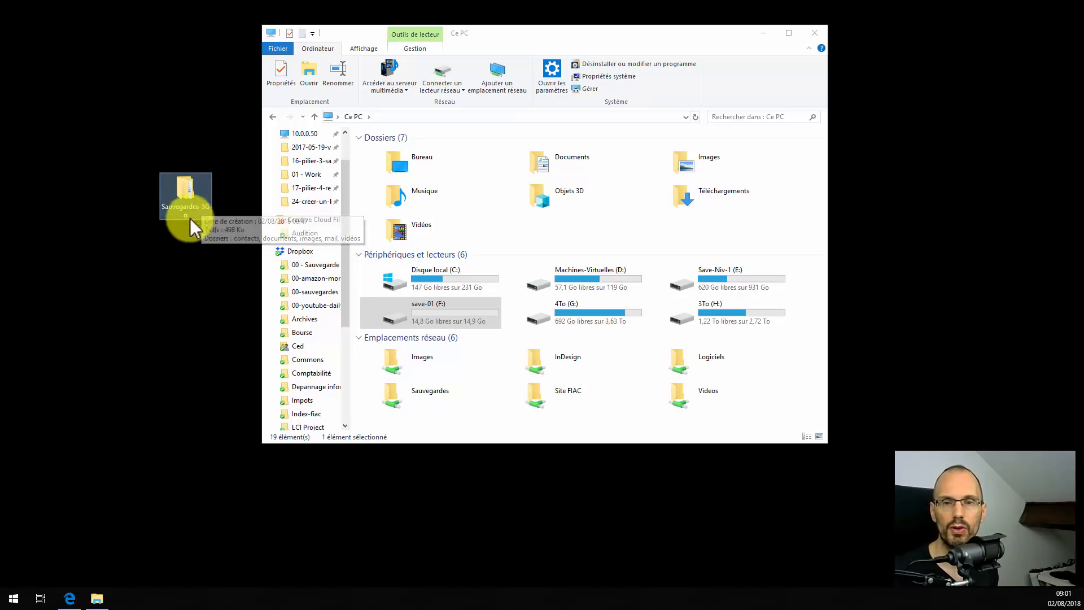
{"action": "left_click", "coordinate": [401, 310]}
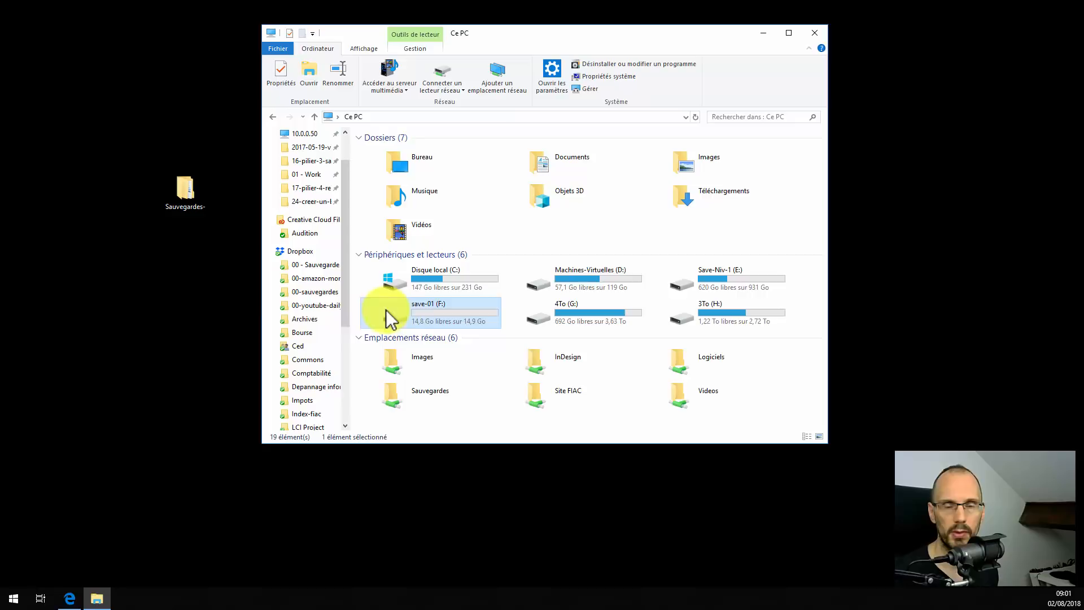
{"action": "left_click", "coordinate": [185, 292]}
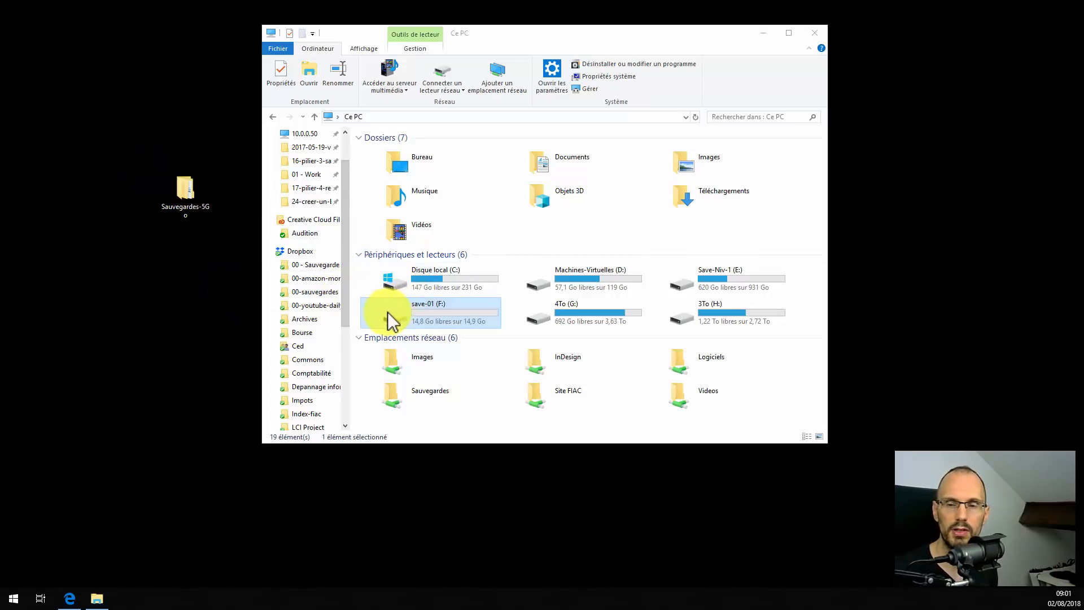
{"action": "left_click_drag", "start_coordinate": [117, 149], "coordinate": [223, 249]}
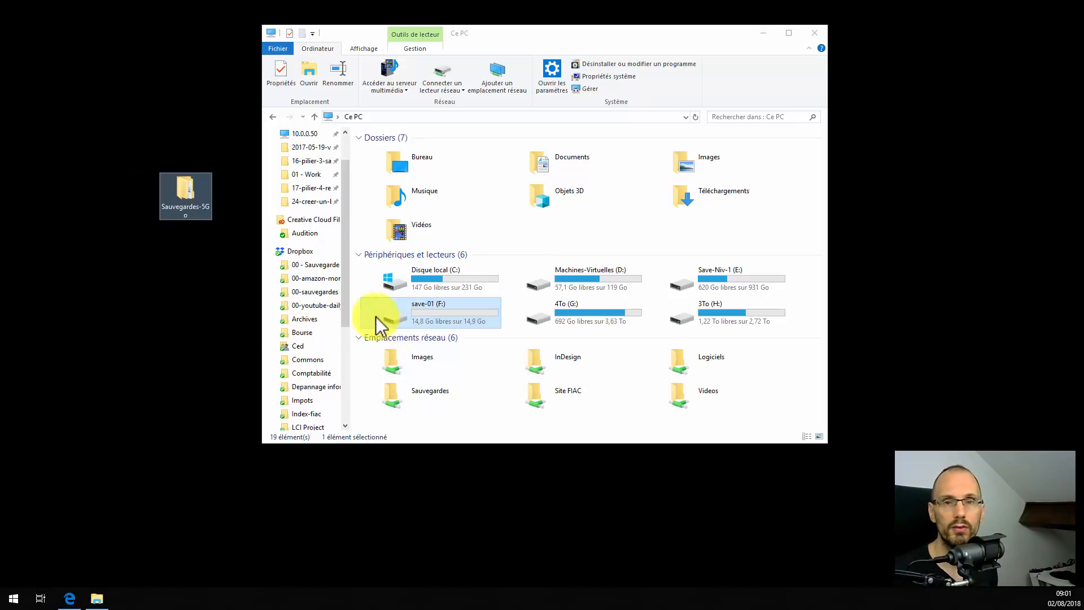
{"action": "left_click", "coordinate": [210, 266]}
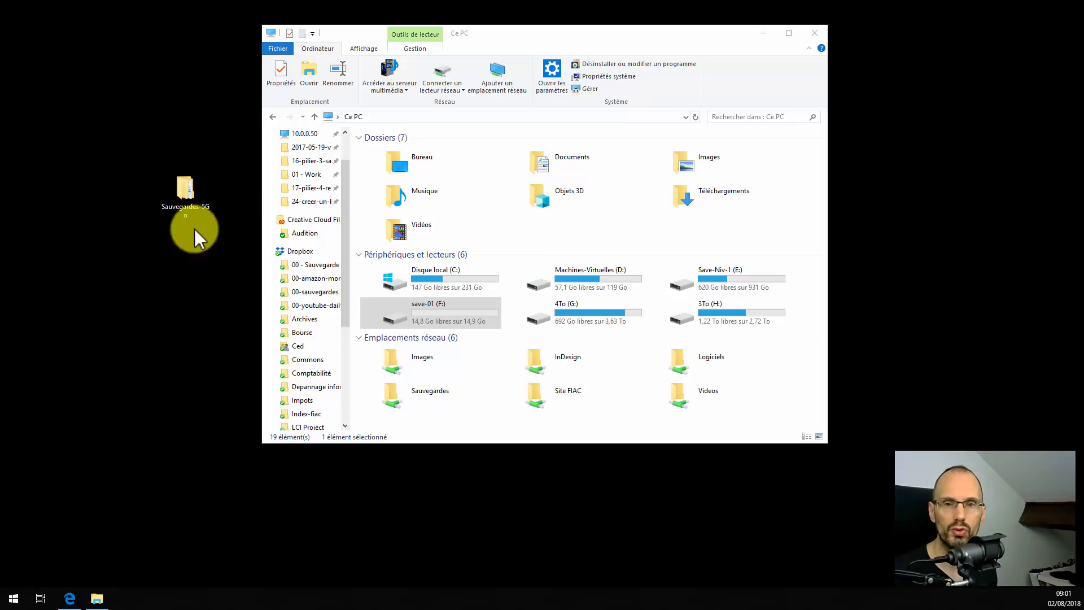
Rename the Sauvegardes-5Go folder on the desktop as 2018-08-02-Sauvegardes-5Go.
{"action": "left_click", "coordinate": [185, 207]}
{"action": "left_click", "coordinate": [181, 209]}
{"action": "left_click", "coordinate": [167, 208]}
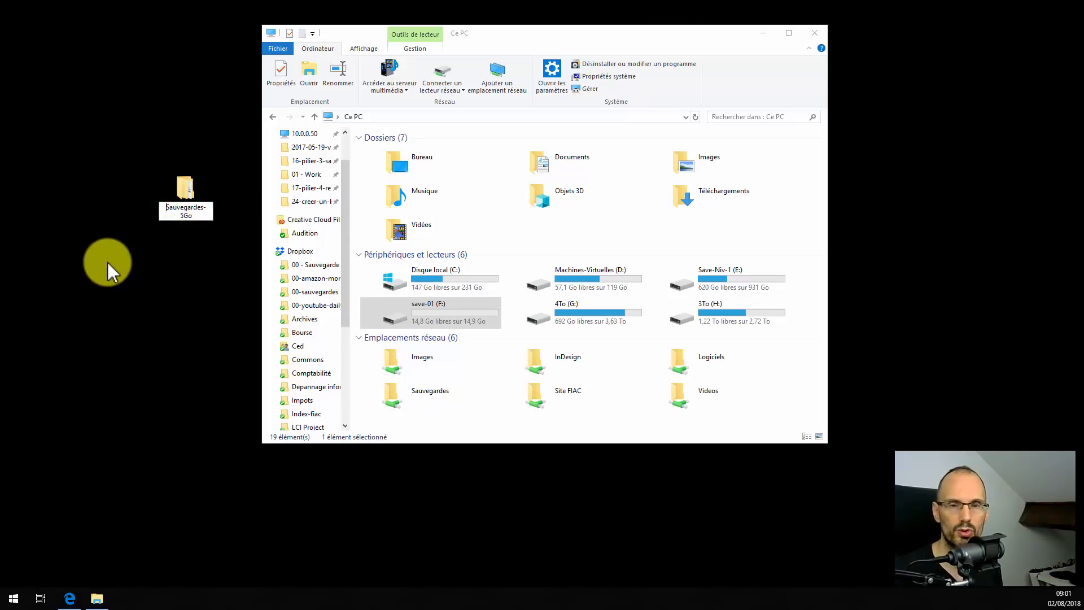
{"action": "type", "text": "2018"}
{"action": "type", "text": "-"}
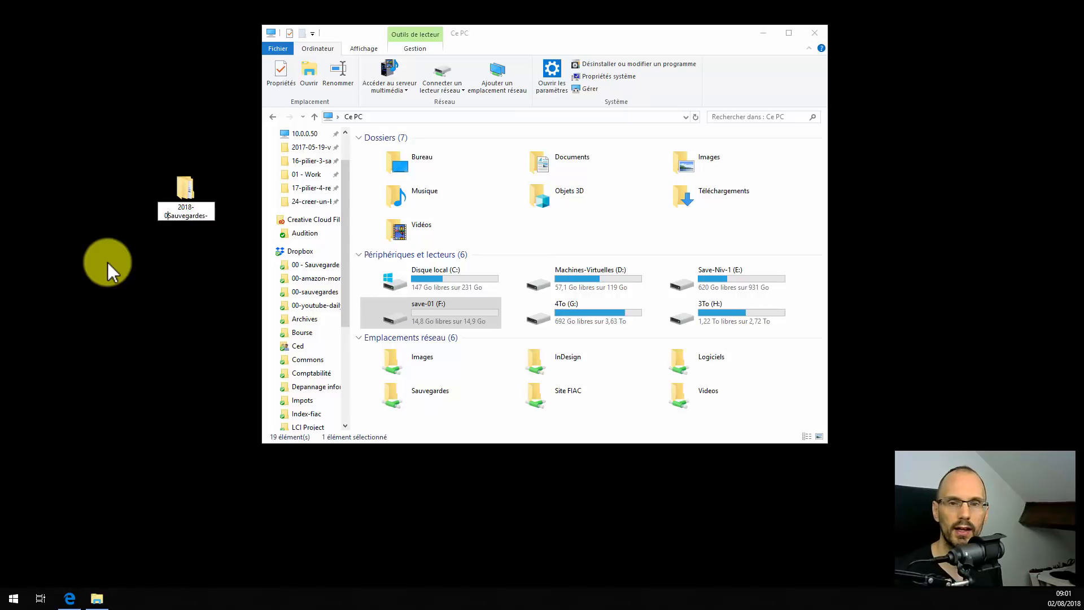
{"action": "type", "text": "08-02-"}
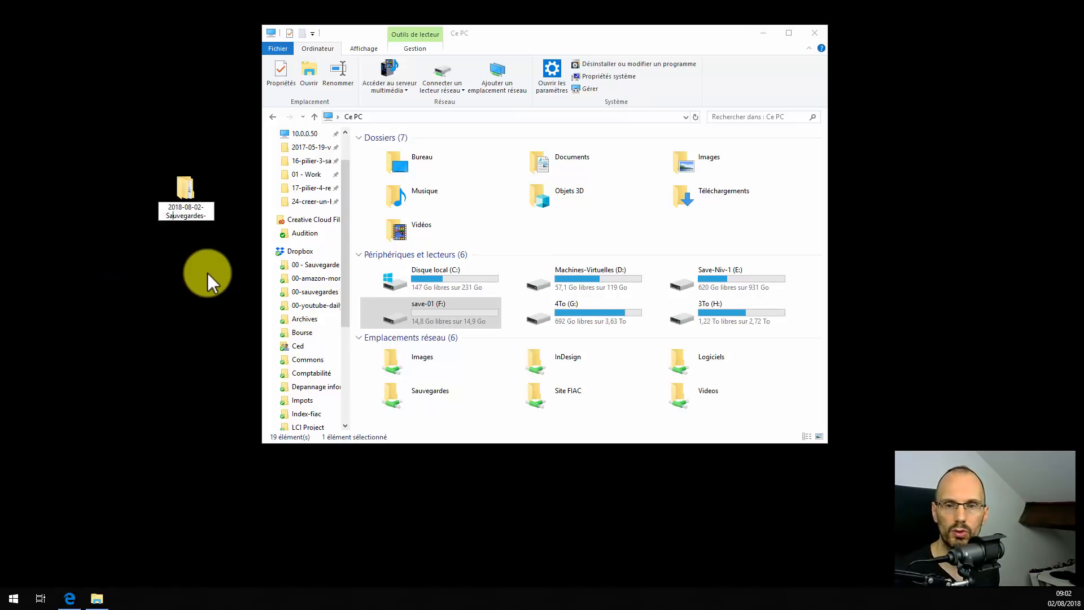
{"action": "key", "text": "Down"}
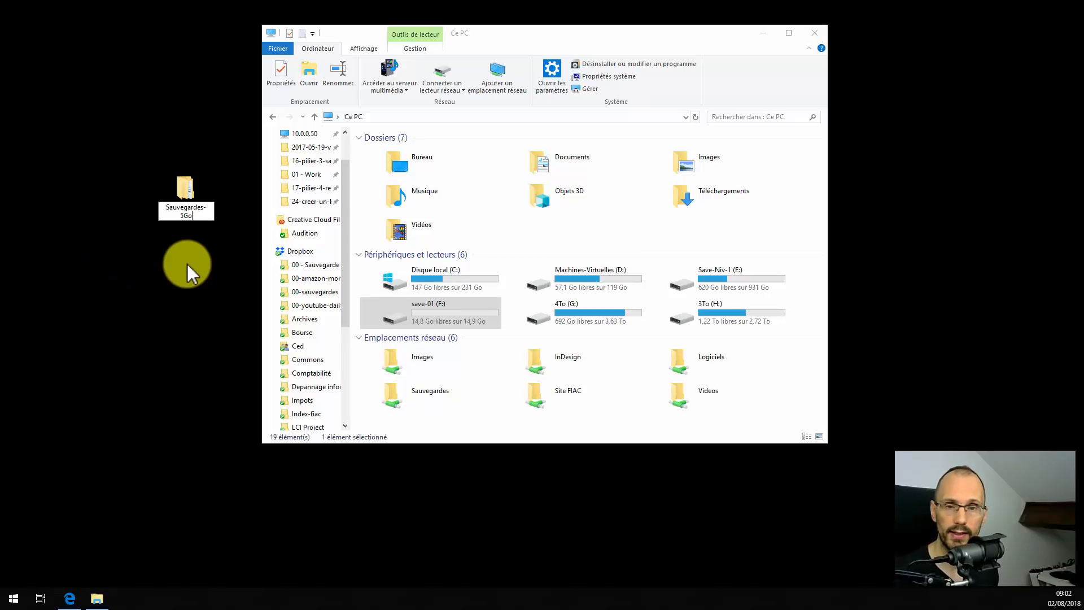
{"action": "key", "text": "Return"}
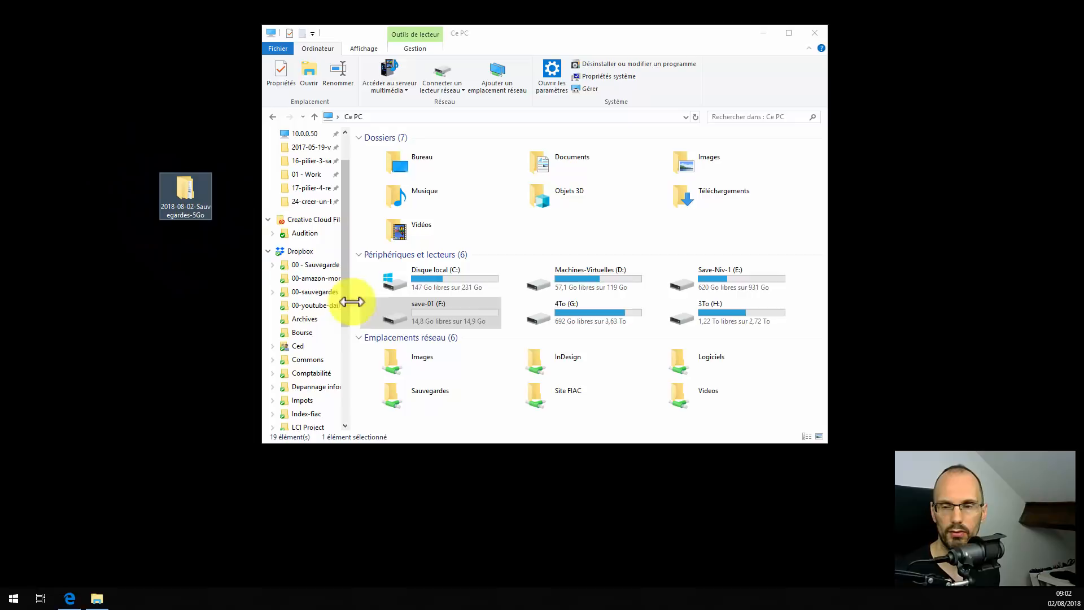
Copy the 2018-08-02-Sauvegardes-5Go folder from the desktop into the root of the save-01 (F:) drive.
{"action": "left_click", "coordinate": [384, 309]}
{"action": "double_click", "coordinate": [385, 313]}
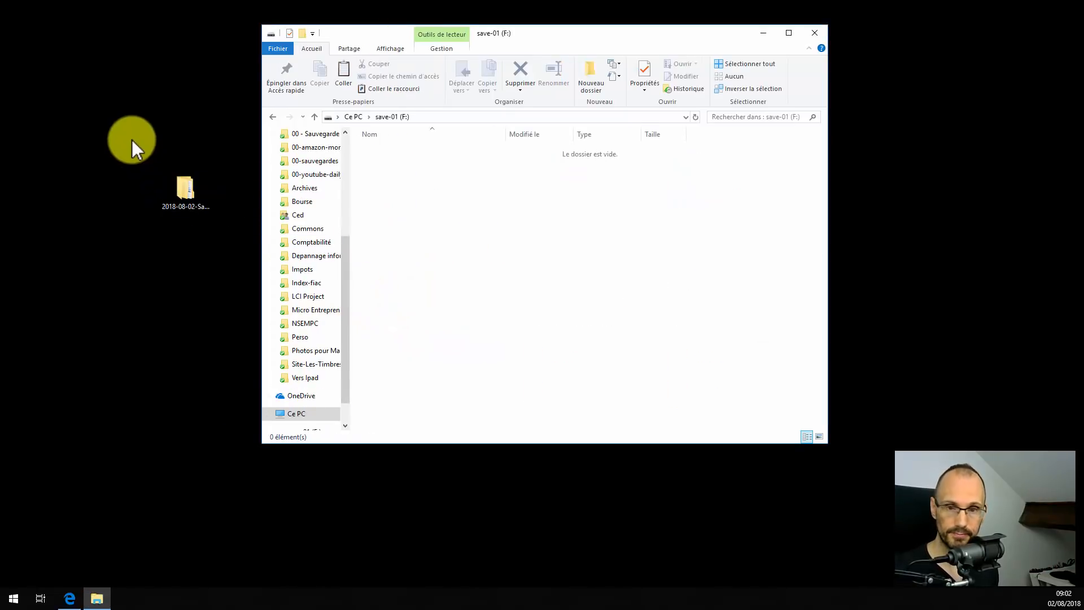
{"action": "right_click", "coordinate": [188, 195]}
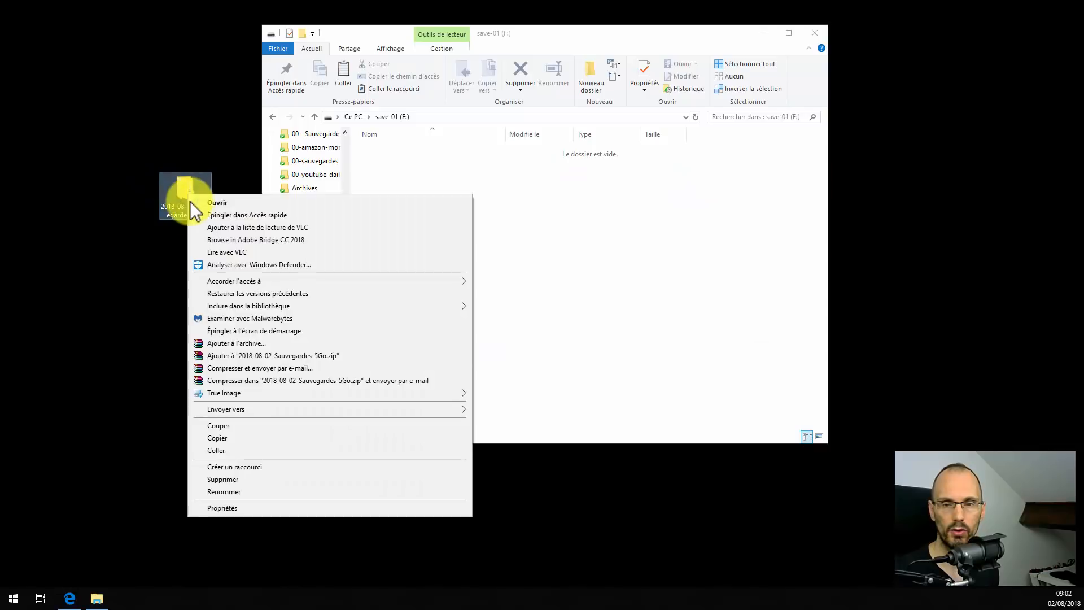
{"action": "left_click", "coordinate": [219, 439]}
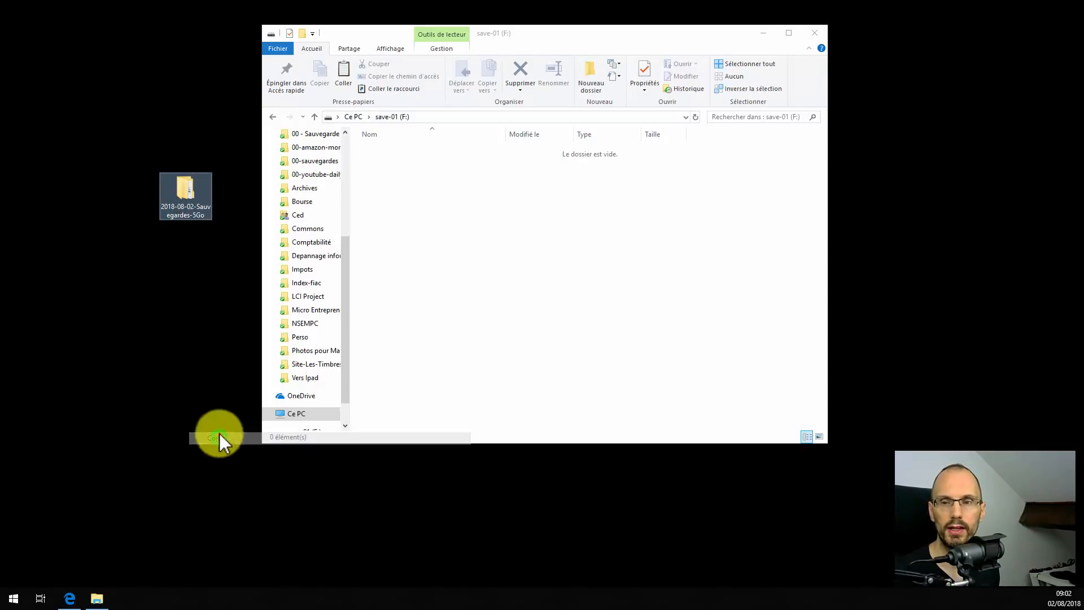
{"action": "left_click", "coordinate": [352, 116]}
{"action": "double_click", "coordinate": [412, 316]}
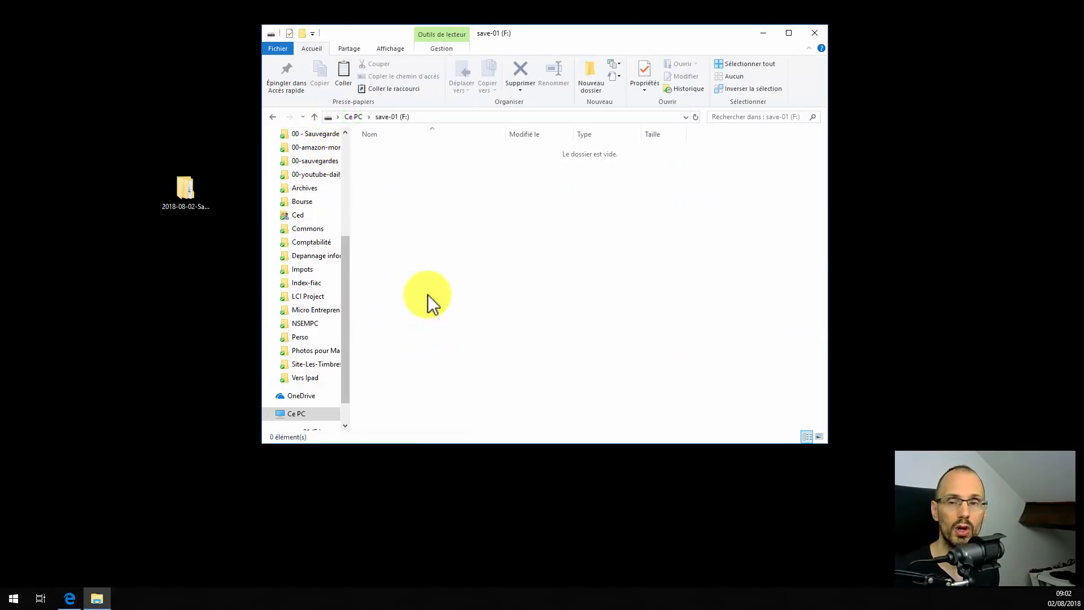
{"action": "right_click", "coordinate": [438, 194]}
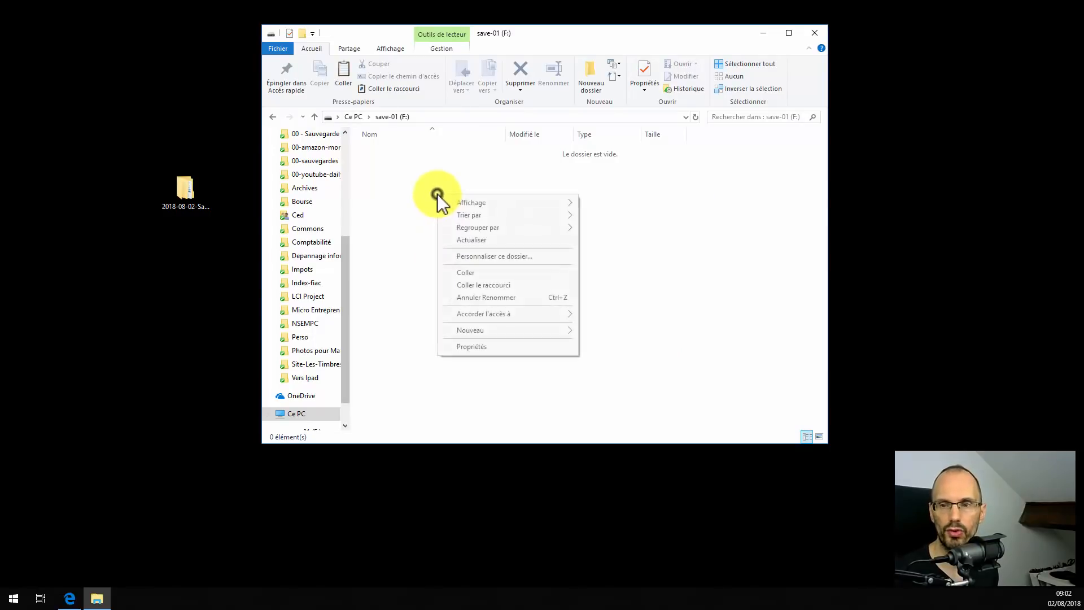
{"action": "left_click", "coordinate": [477, 273]}
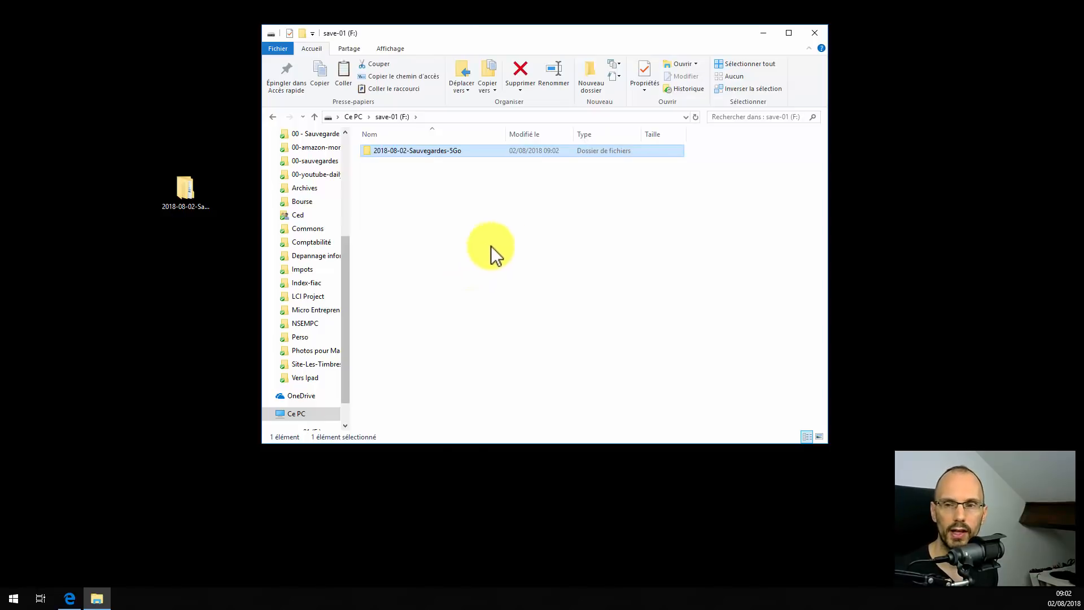
Look into the images subfolder of the desktop 2018-08-02-Sauvegardes-5Go folder and close its window.
{"action": "left_click", "coordinate": [191, 190]}
{"action": "right_click", "coordinate": [190, 191]}
{"action": "left_click", "coordinate": [121, 152]}
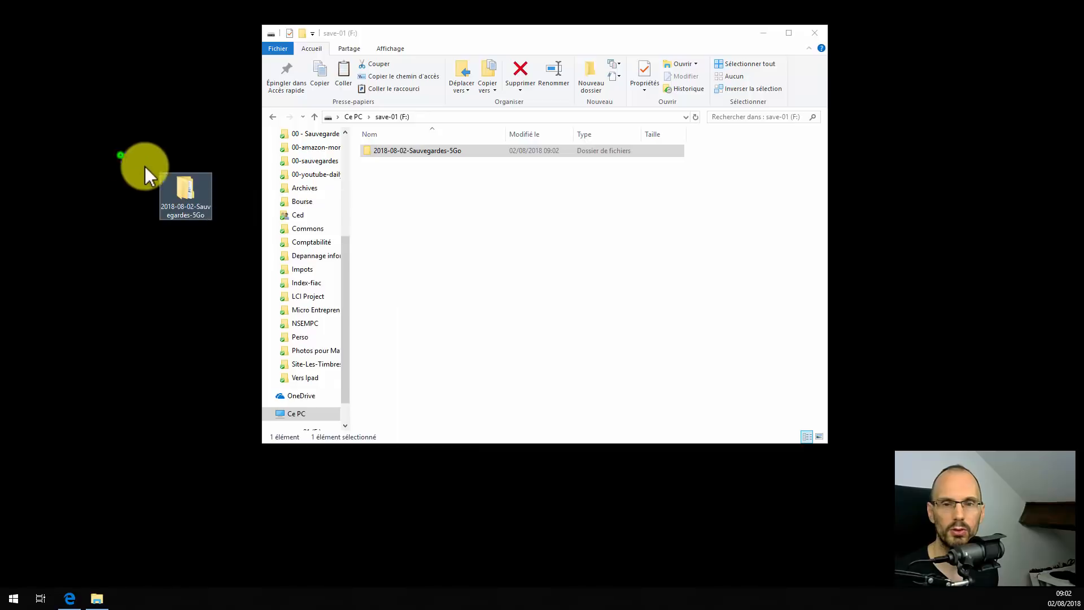
{"action": "double_click", "coordinate": [189, 191]}
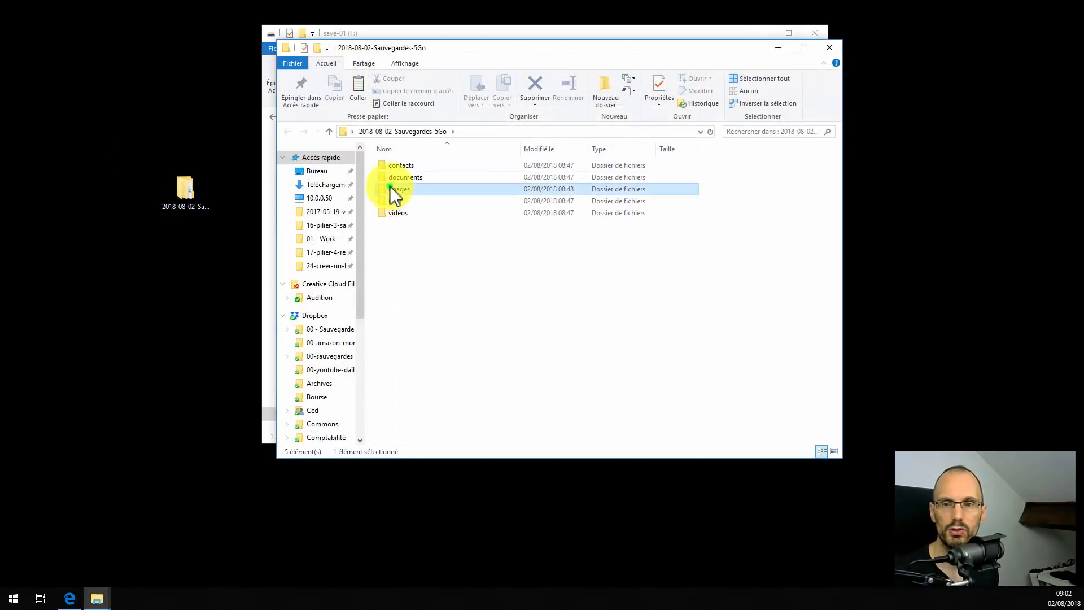
{"action": "double_click", "coordinate": [395, 188]}
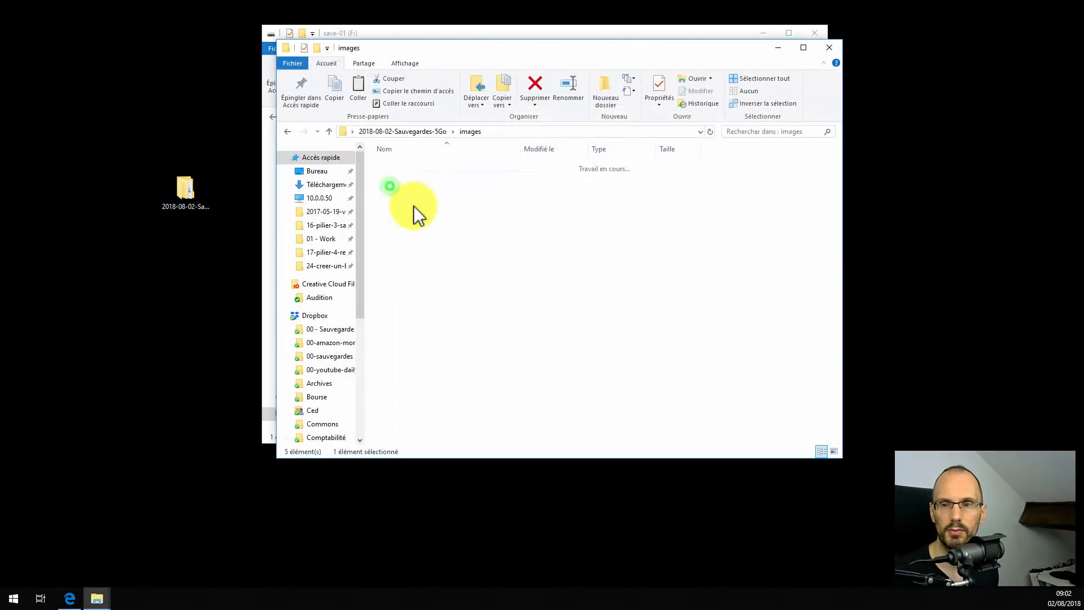
{"action": "left_click", "coordinate": [826, 50]}
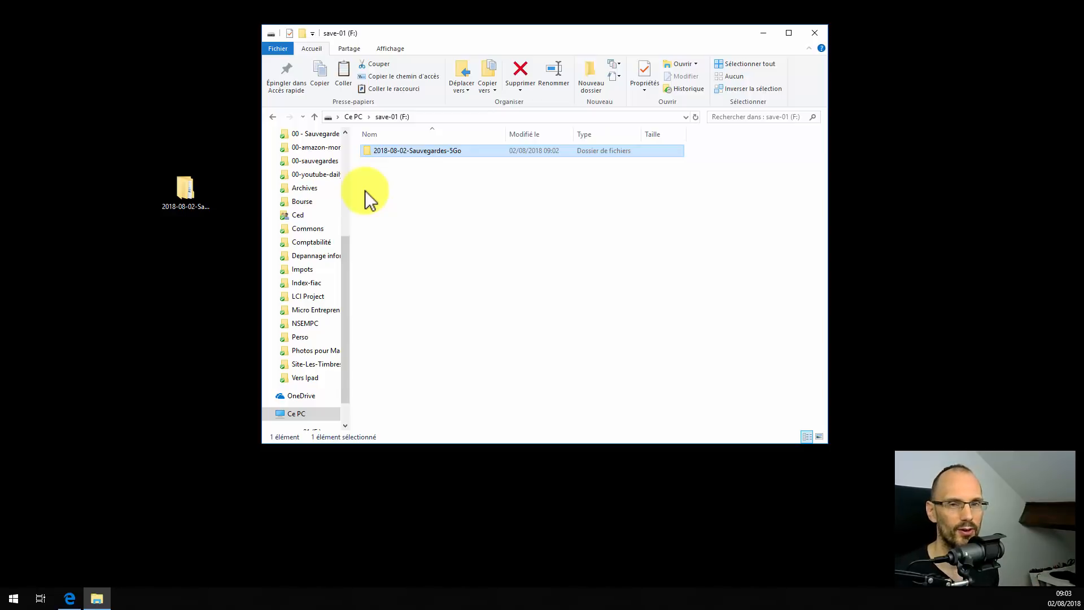
Return to Ce PC, check the properties of the desktop backup folder, and open the save-01 (F:) drive.
{"action": "left_click", "coordinate": [356, 118]}
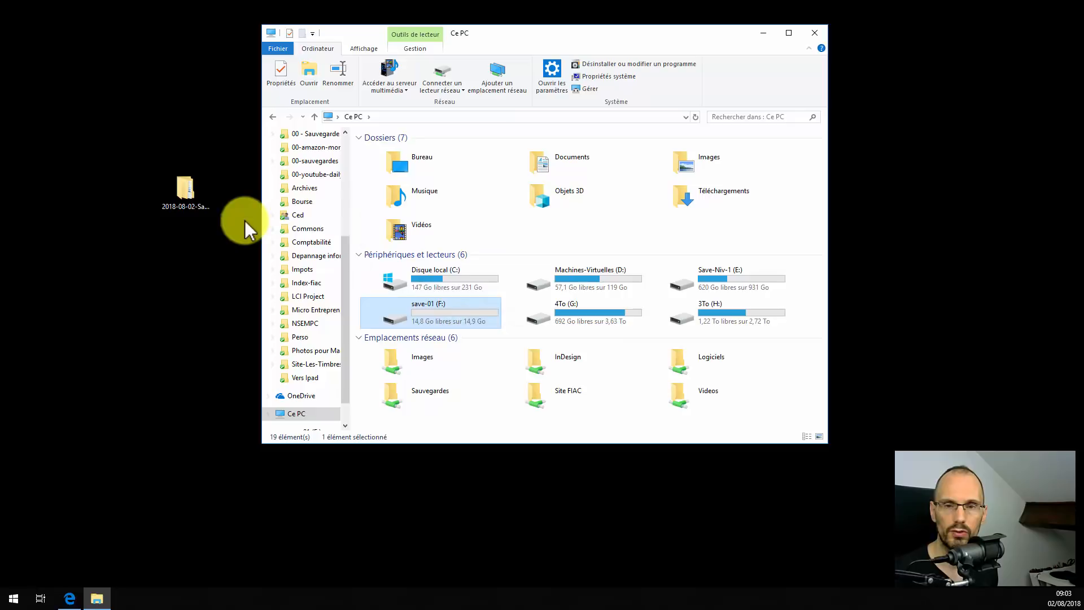
{"action": "right_click", "coordinate": [186, 182]}
{"action": "left_click", "coordinate": [232, 489]}
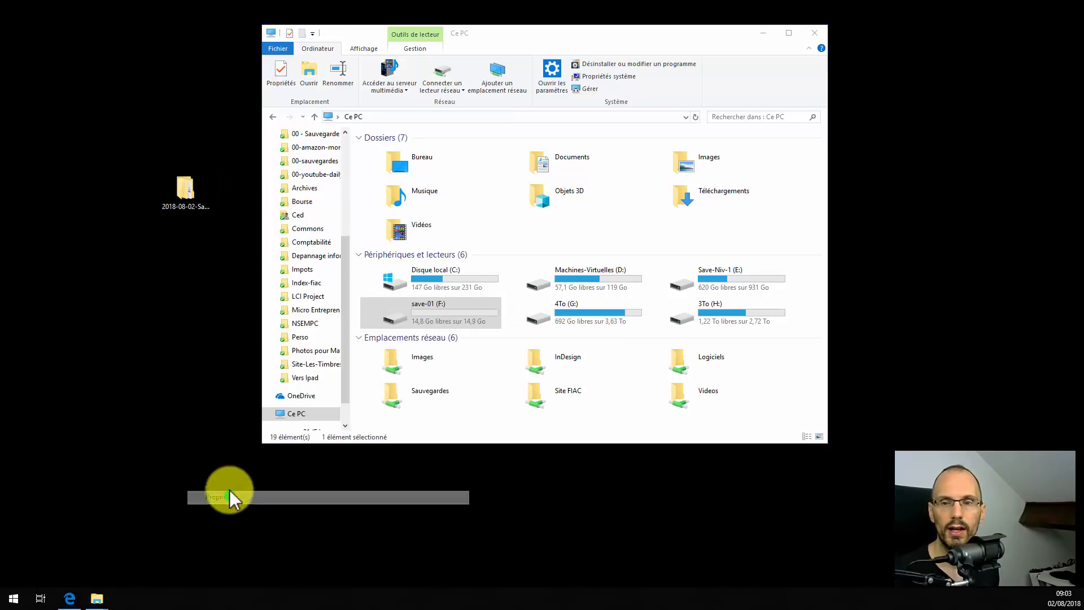
{"action": "left_click", "coordinate": [447, 191]}
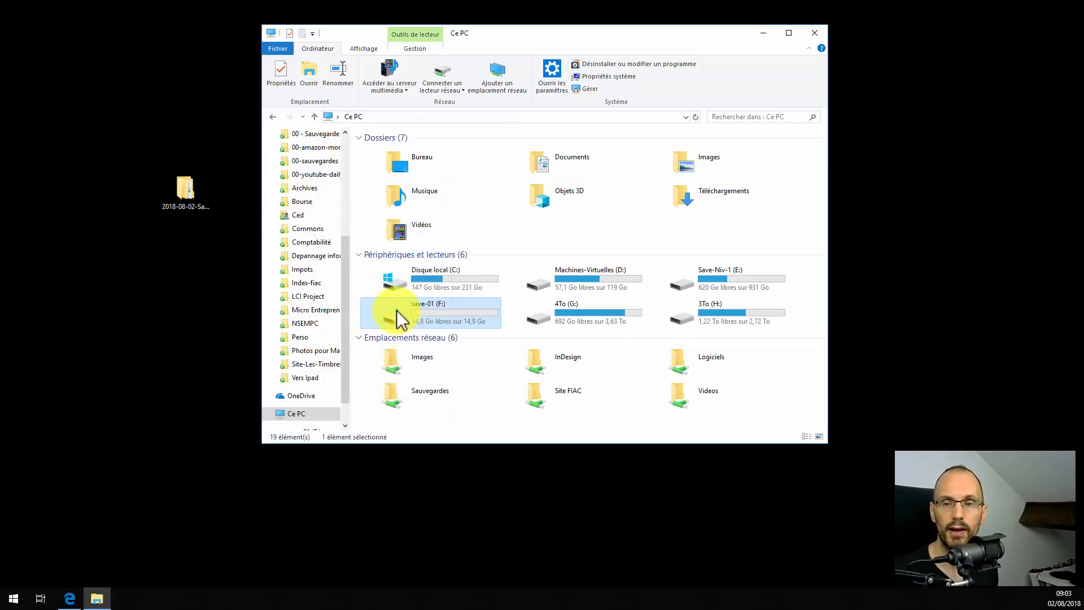
{"action": "double_click", "coordinate": [396, 309]}
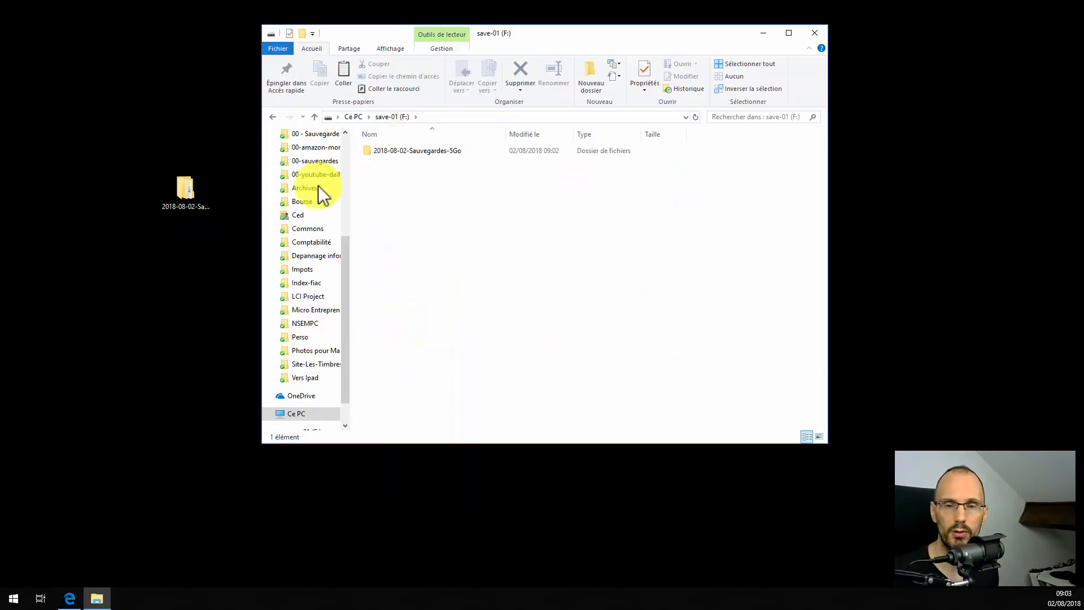
Rename the backup folder on the desktop as 2018-08-09-Sauvegardes-5Go.
{"action": "left_click", "coordinate": [182, 208]}
{"action": "left_click", "coordinate": [187, 211]}
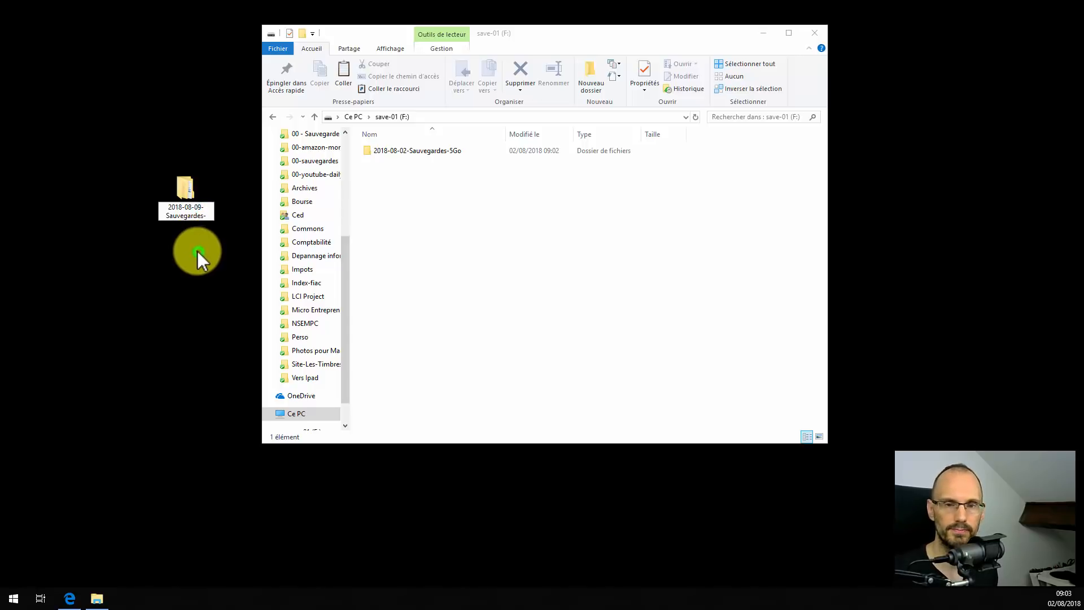
{"action": "key", "text": "Return"}
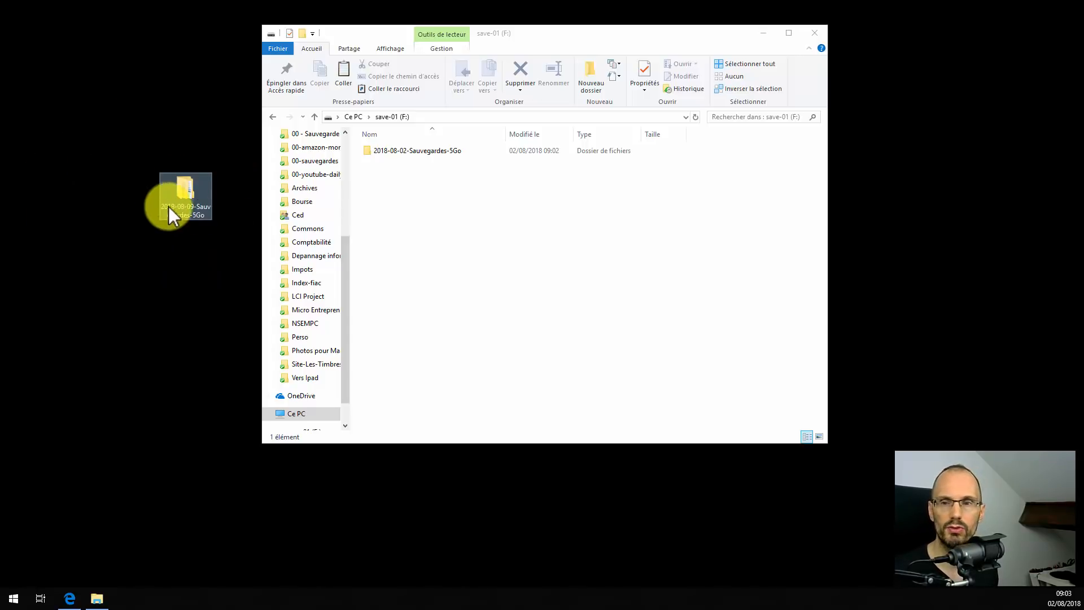
Copy the 2018-08-09-Sauvegardes-5Go folder from the desktop onto save-01 (F:), beside the 2018-08-02 backup.
{"action": "left_click", "coordinate": [354, 116]}
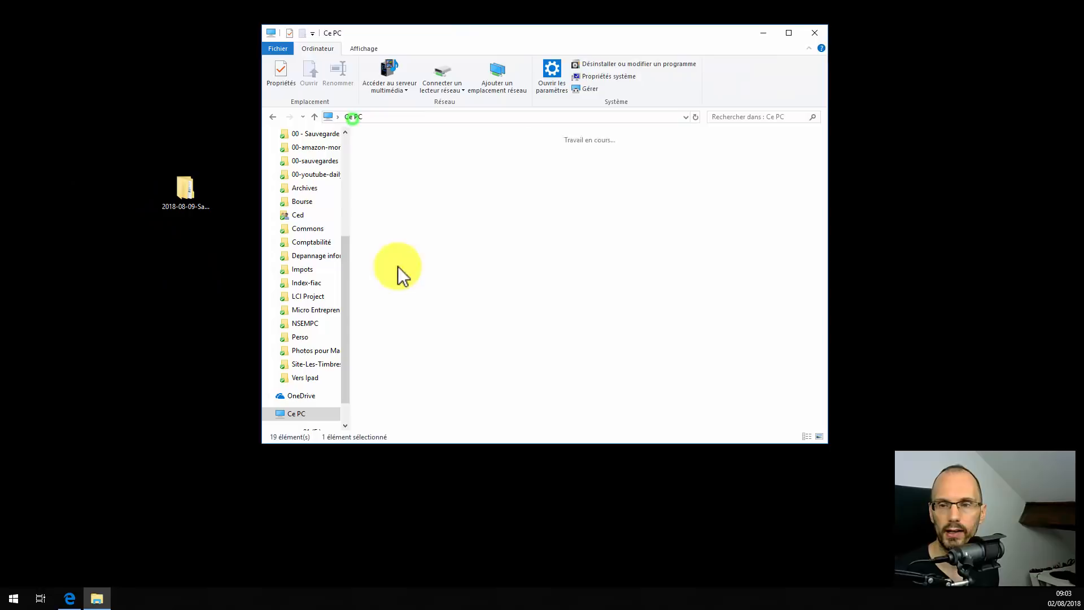
{"action": "double_click", "coordinate": [396, 328]}
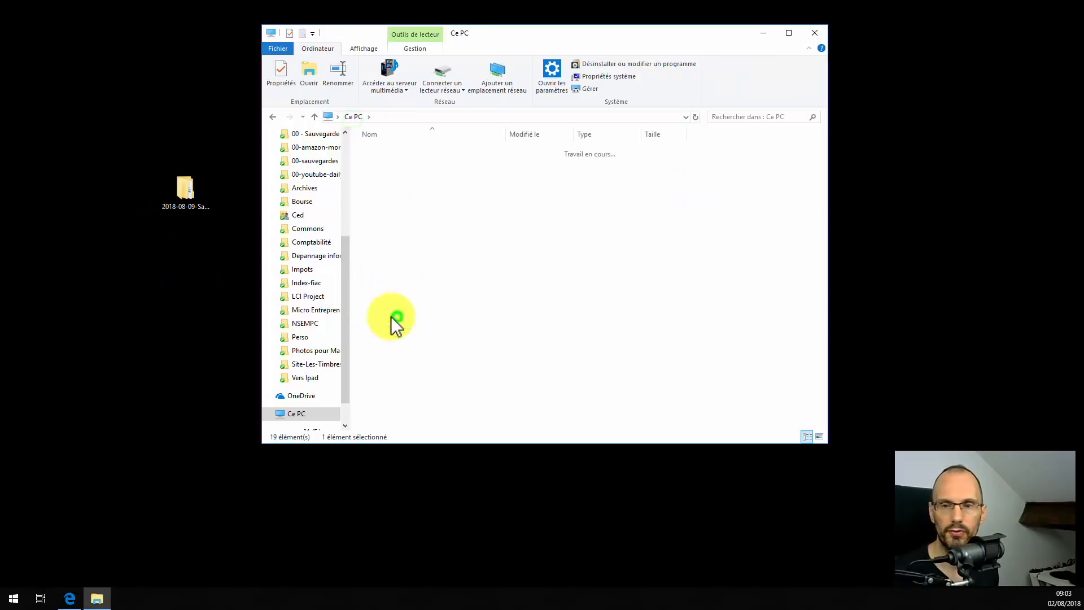
{"action": "right_click", "coordinate": [184, 189]}
{"action": "left_click", "coordinate": [208, 432]}
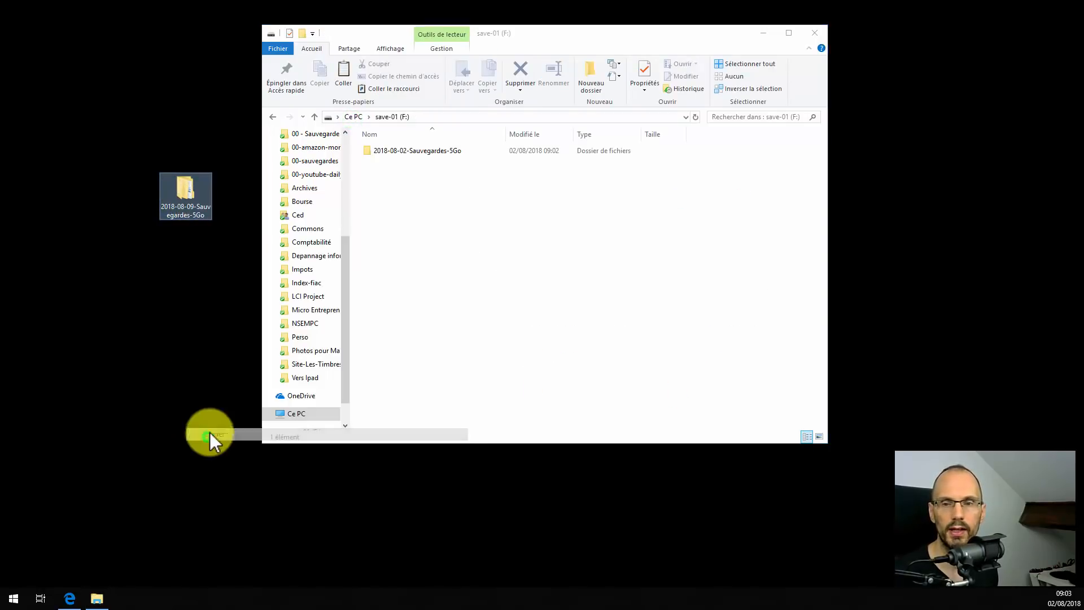
{"action": "right_click", "coordinate": [413, 216]}
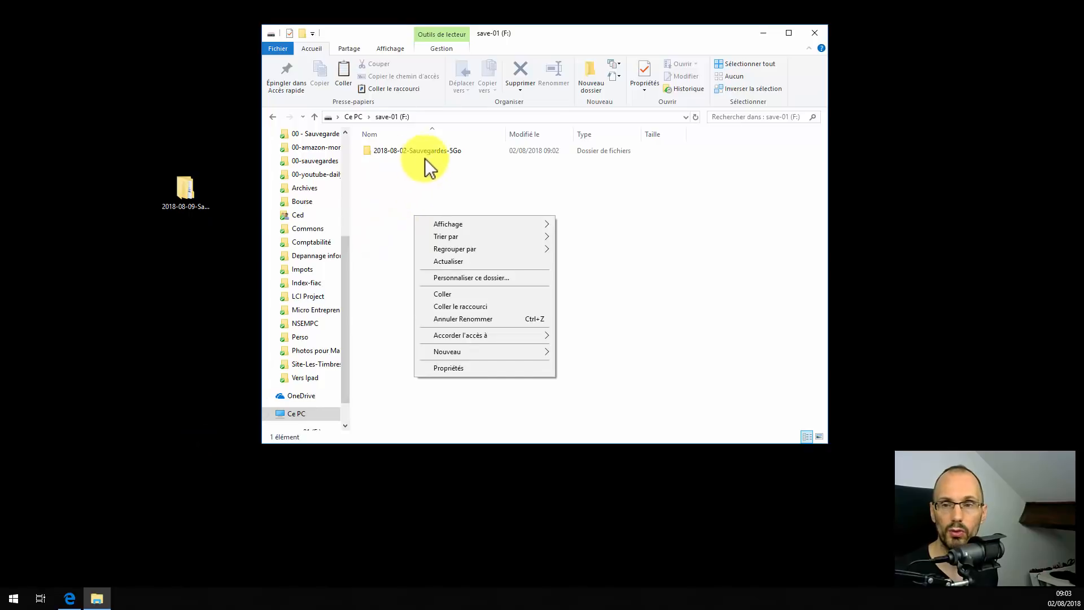
{"action": "left_click", "coordinate": [443, 293]}
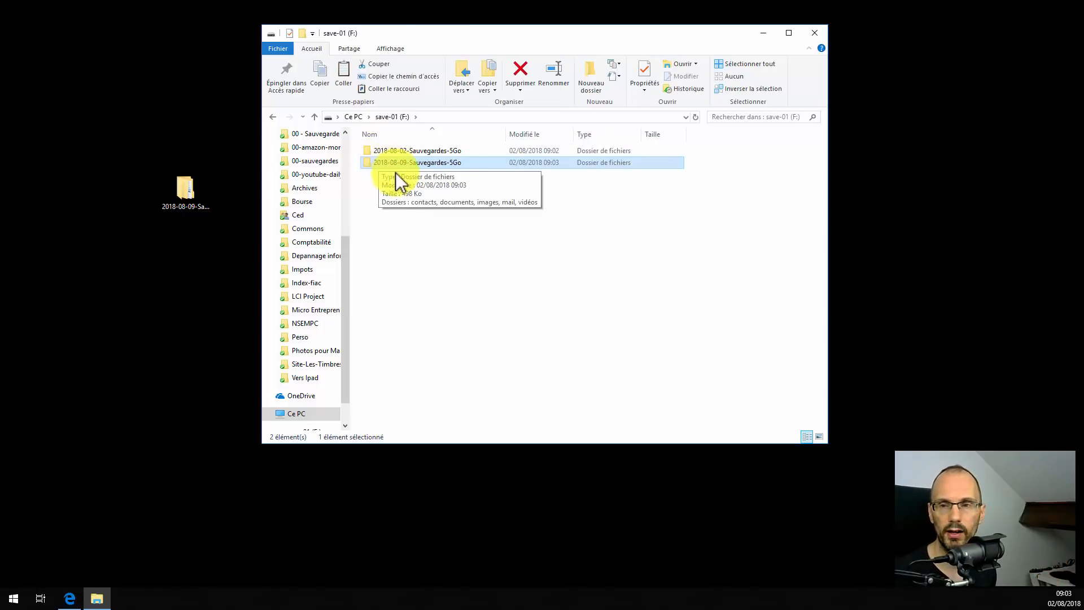
Check the contents of the 2018-08-02-Sauvegardes-5Go backup on save-01 (F:) and return to Ce PC.
{"action": "left_click", "coordinate": [403, 230]}
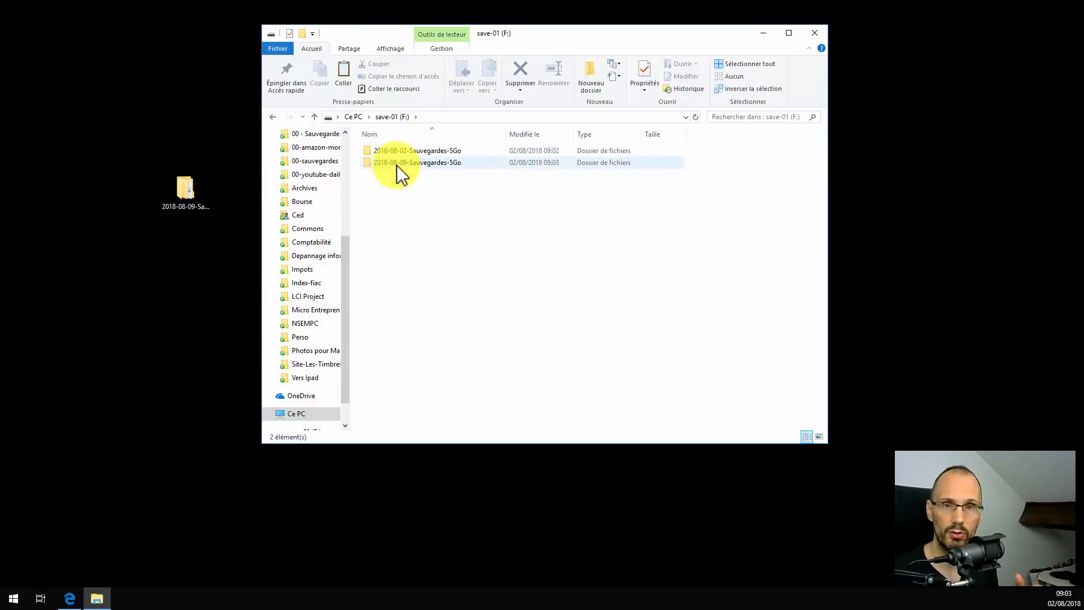
{"action": "mouse_move", "coordinate": [396, 165]}
{"action": "double_click", "coordinate": [394, 153]}
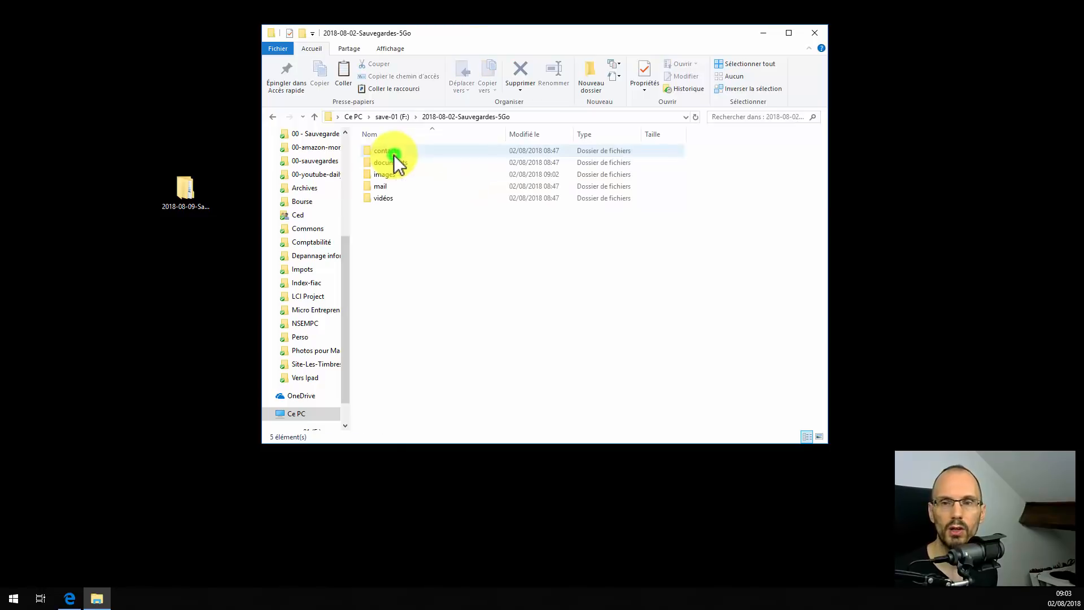
{"action": "left_click", "coordinate": [392, 117]}
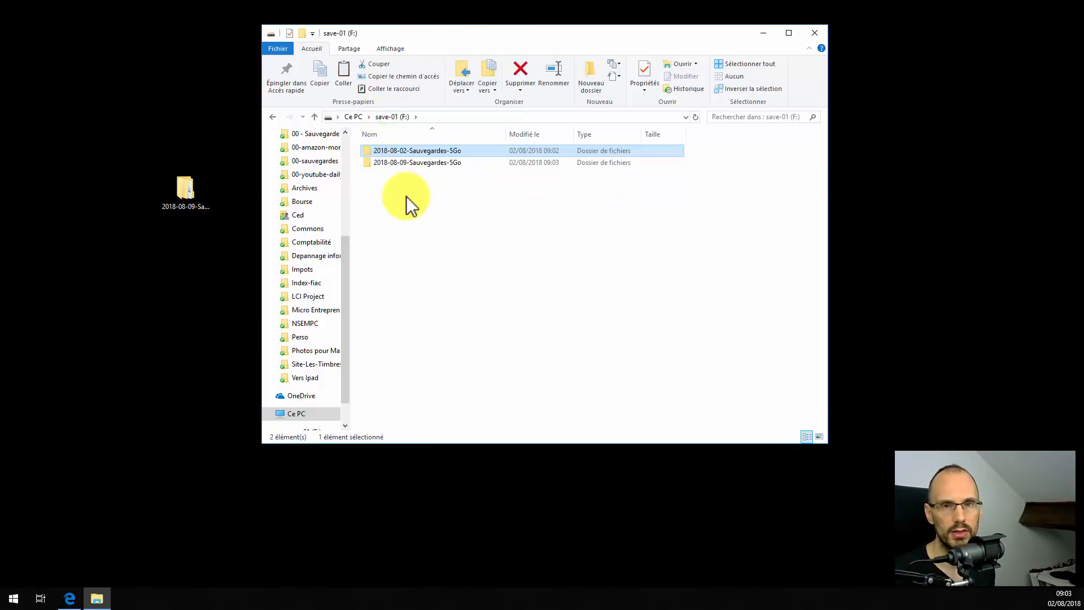
{"action": "left_click", "coordinate": [354, 117]}
{"action": "left_click", "coordinate": [178, 301]}
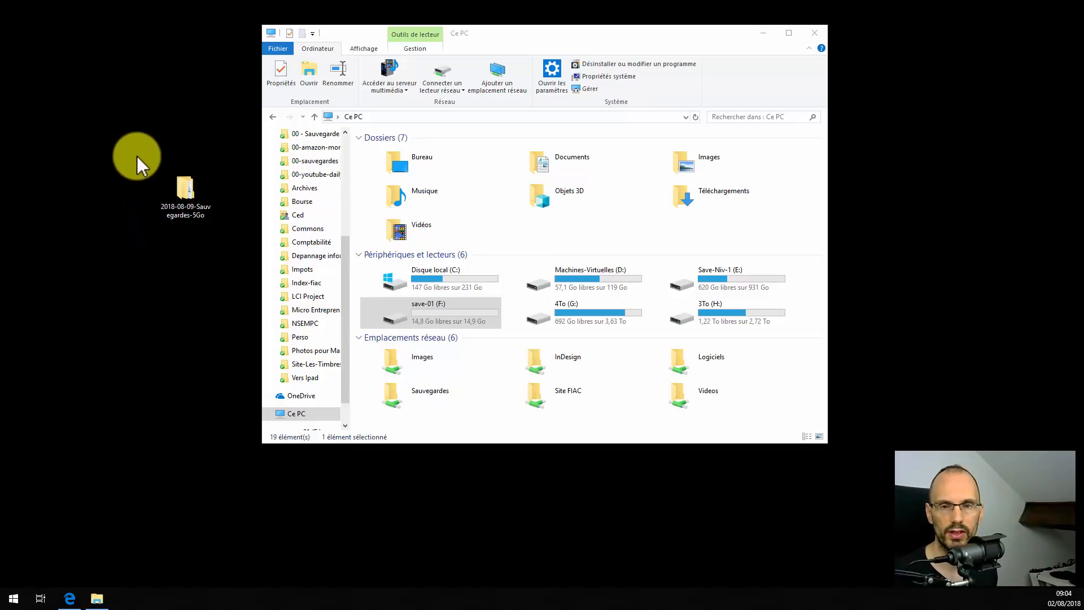
{"action": "left_click_drag", "start_coordinate": [137, 155], "coordinate": [214, 254]}
{"action": "left_click", "coordinate": [219, 270]}
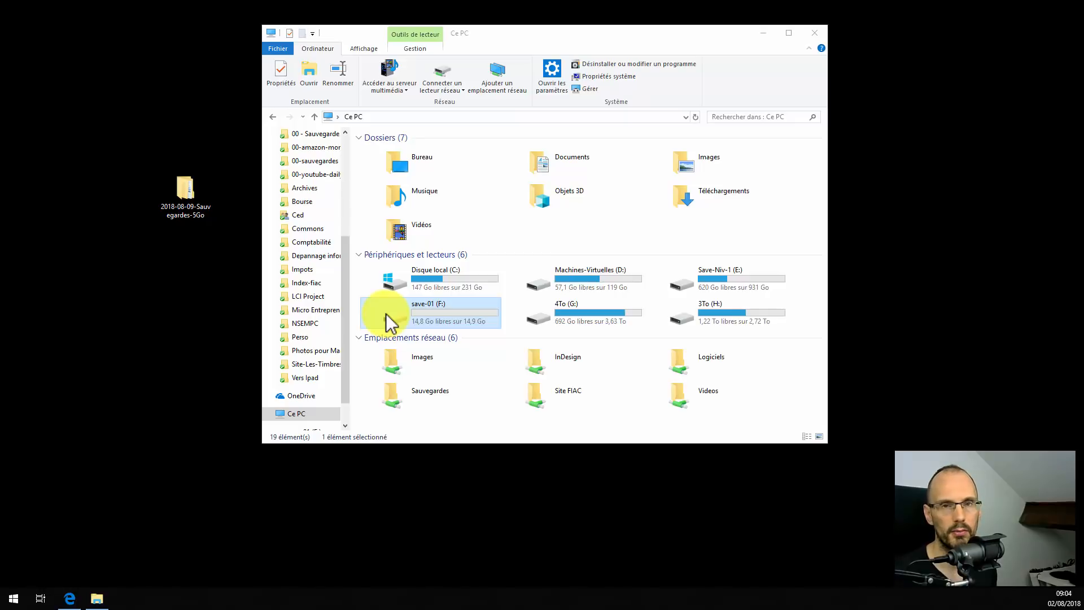
{"action": "mouse_move", "coordinate": [132, 144]}
{"action": "left_mouse_down"}
{"action": "mouse_move", "coordinate": [226, 239]}
{"action": "mouse_move", "coordinate": [242, 229]}
{"action": "mouse_move", "coordinate": [243, 239]}
{"action": "left_mouse_up"}
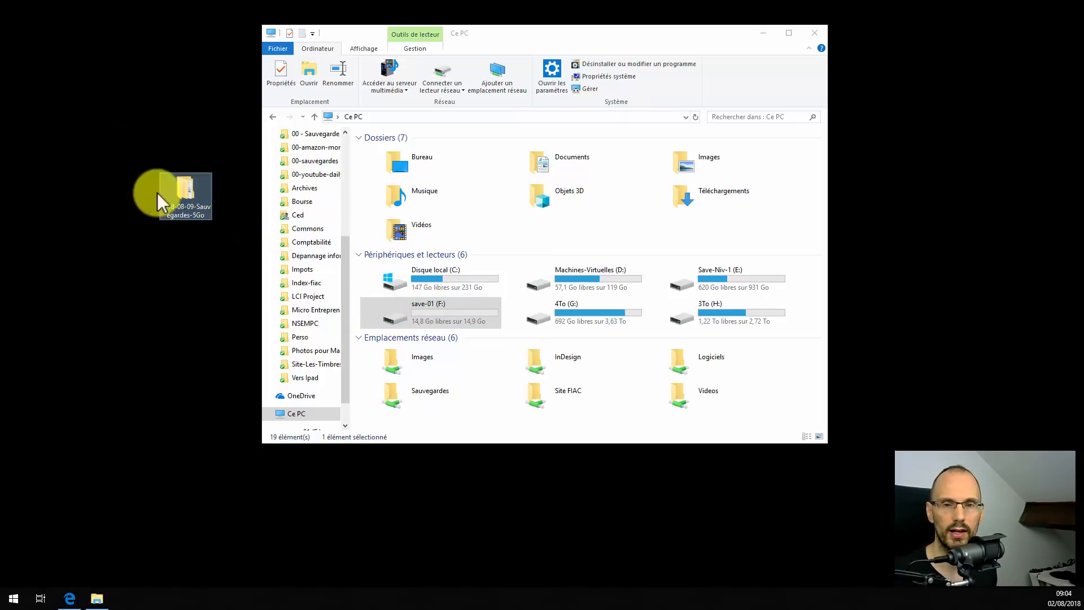
{"action": "left_click", "coordinate": [132, 154]}
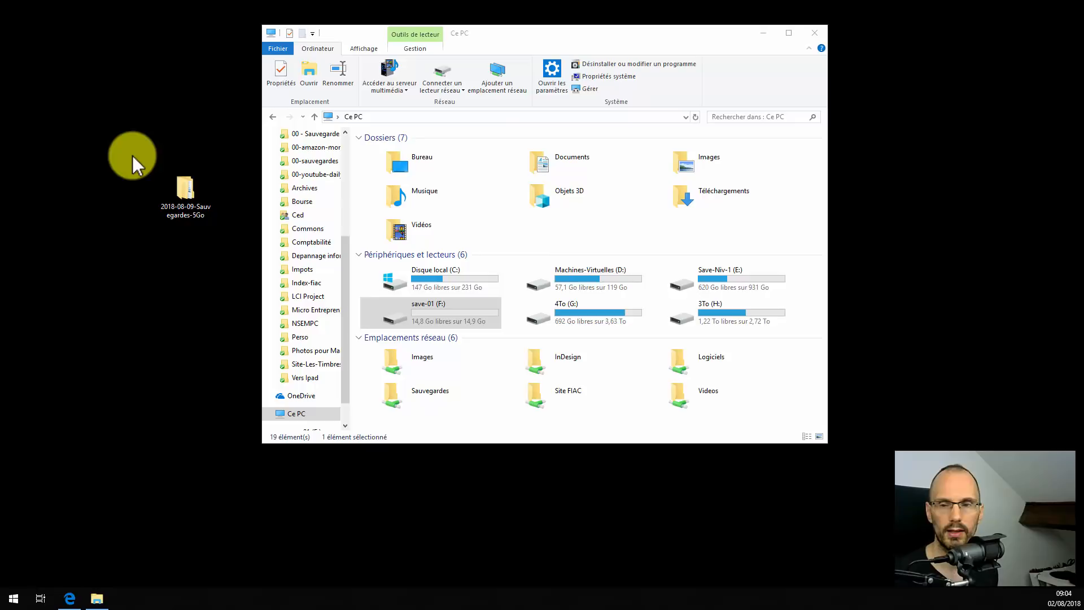
{"action": "left_click", "coordinate": [396, 322]}
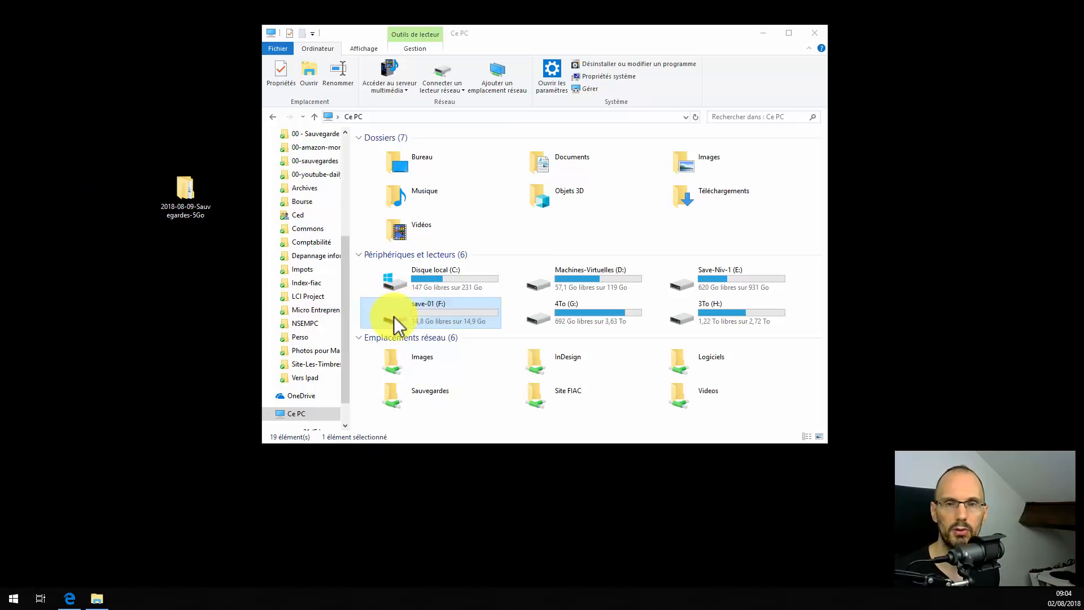
{"action": "left_click", "coordinate": [166, 300]}
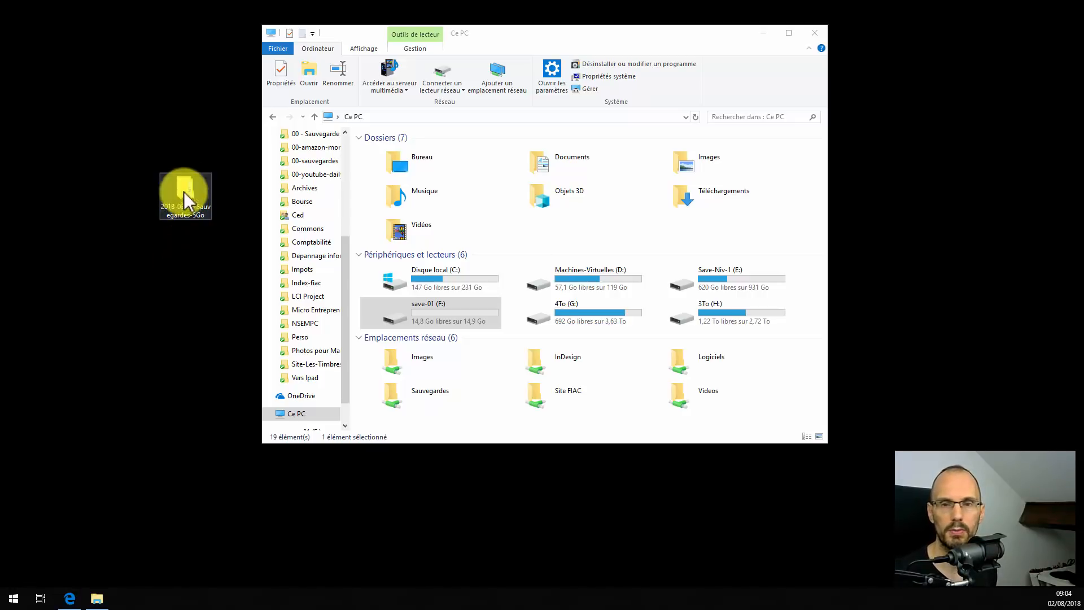
{"action": "left_click_drag", "start_coordinate": [134, 148], "coordinate": [231, 232]}
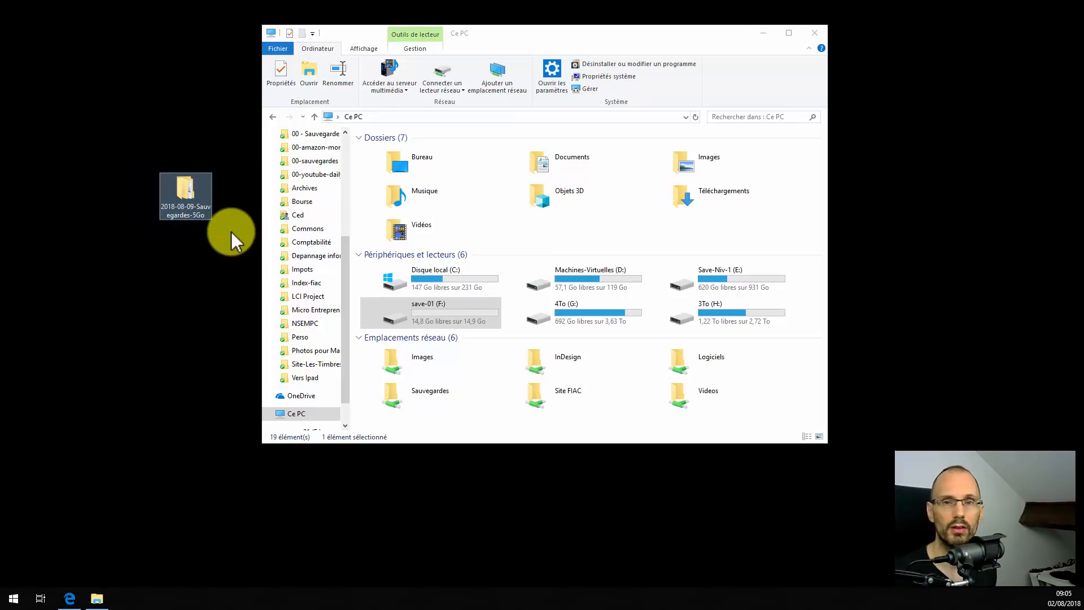
{"action": "left_click_drag", "start_coordinate": [134, 157], "coordinate": [235, 229]}
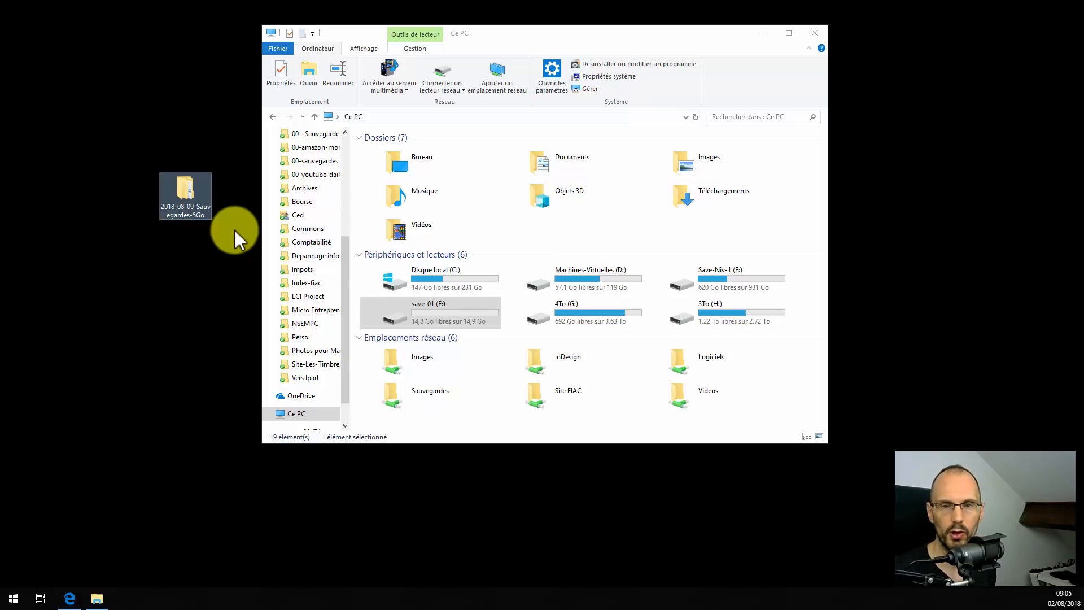
{"action": "left_click_drag", "start_coordinate": [124, 133], "coordinate": [219, 231]}
{"action": "left_click_drag", "start_coordinate": [148, 144], "coordinate": [218, 231]}
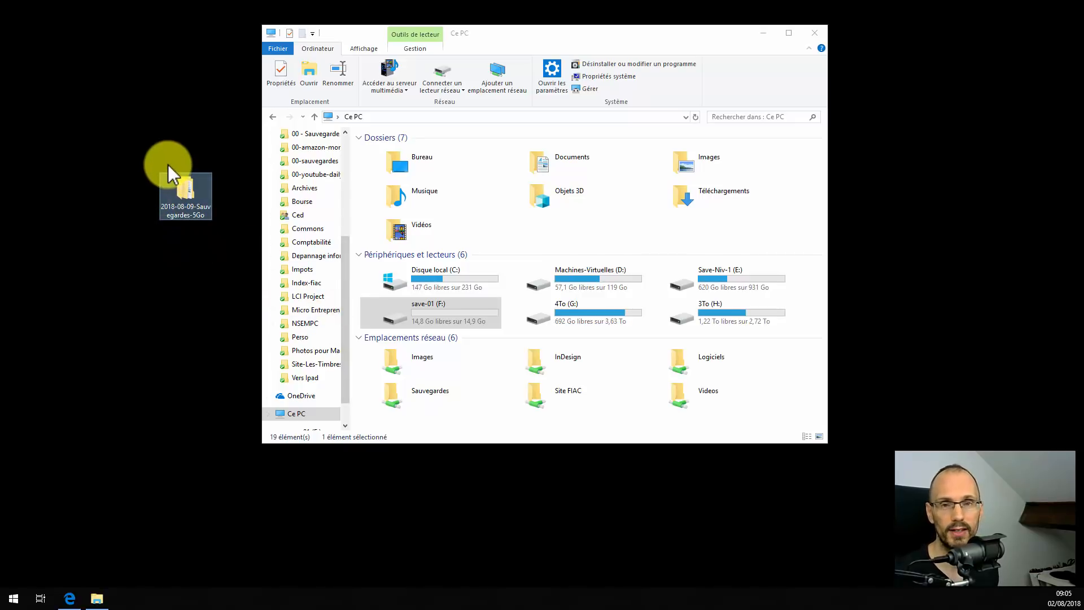
{"action": "left_click", "coordinate": [140, 157]}
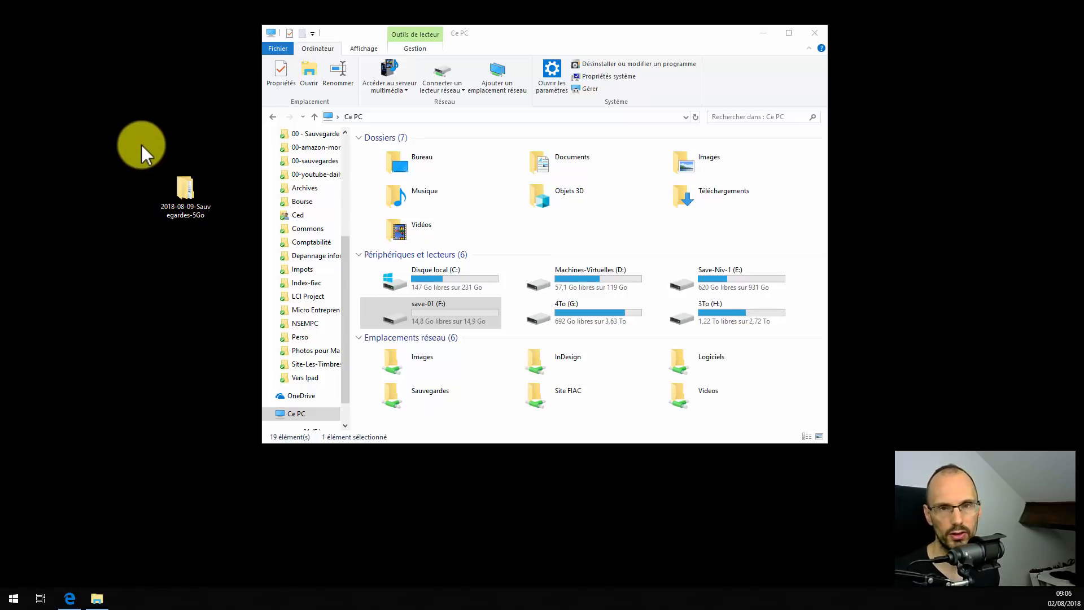
Switch to Microsoft Edge, review the chapter list on the Pilier numéro 3 Sauvegardes complètes training page, and return to the desktop.
{"action": "left_click", "coordinate": [70, 597]}
{"action": "scroll", "coordinate": [317, 253], "scroll_direction": "up", "scroll_amount": 5}
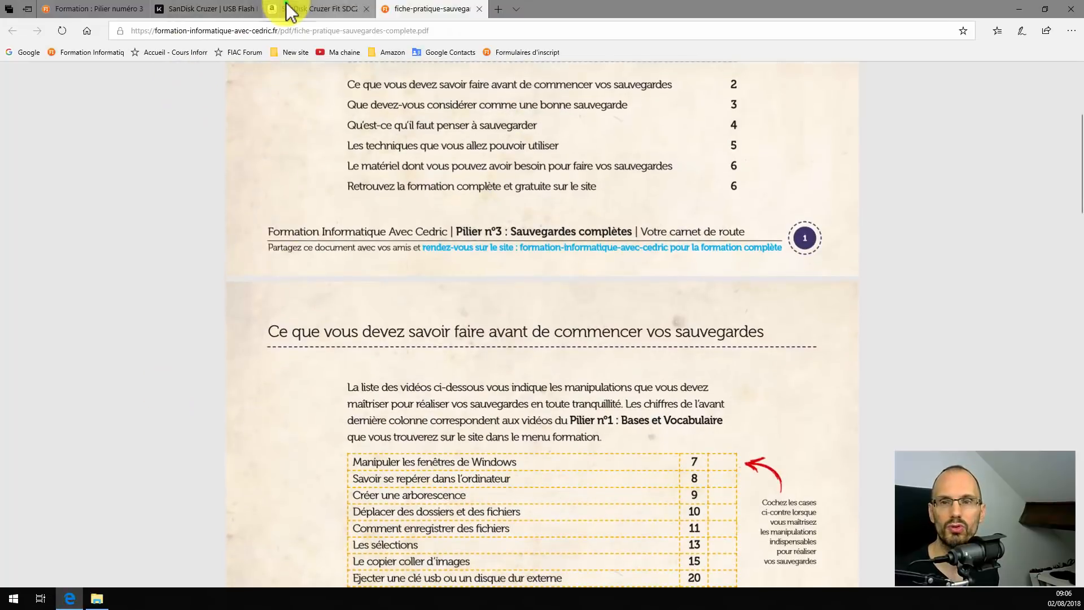
{"action": "left_click", "coordinate": [290, 8]}
{"action": "left_click", "coordinate": [223, 8]}
{"action": "left_click", "coordinate": [87, 9]}
{"action": "scroll", "coordinate": [215, 256], "scroll_direction": "up", "scroll_amount": 7}
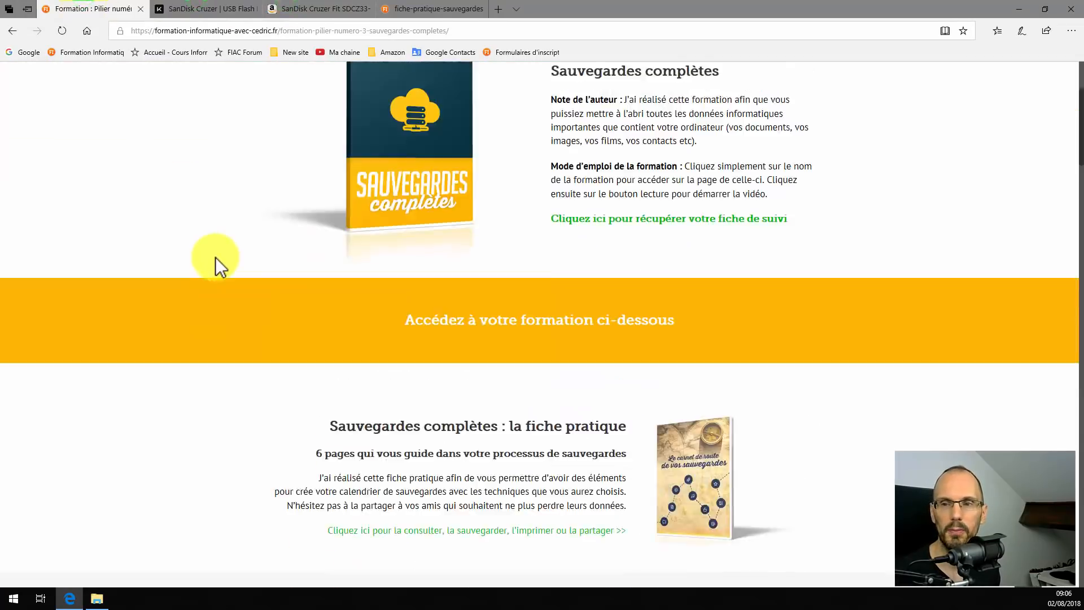
{"action": "scroll", "coordinate": [199, 232], "scroll_direction": "down", "scroll_amount": 15}
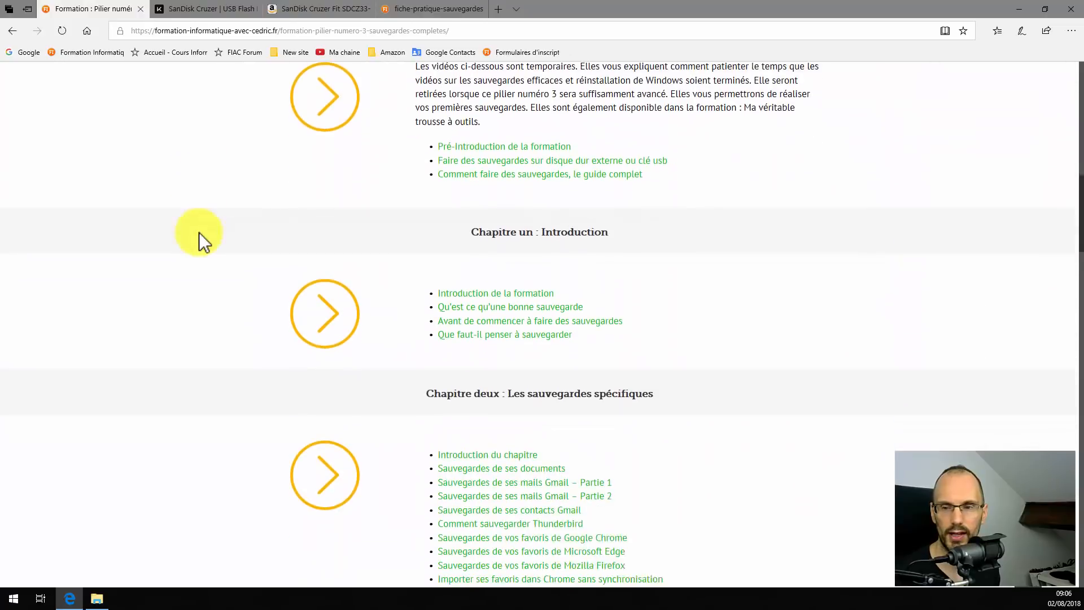
{"action": "scroll", "coordinate": [200, 232], "scroll_direction": "down", "scroll_amount": 1}
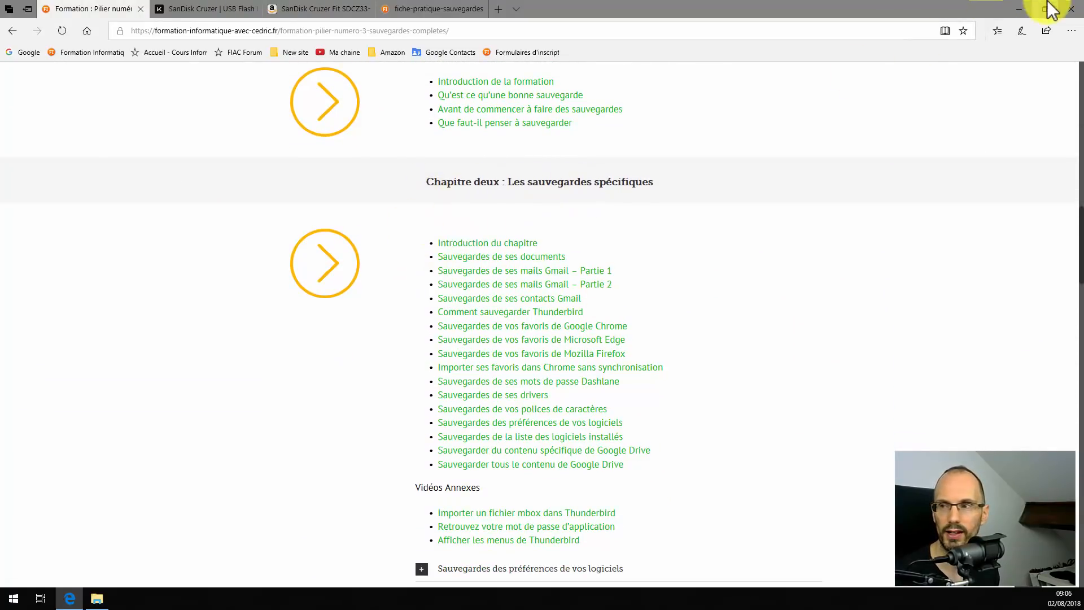
{"action": "left_click", "coordinate": [1025, 6]}
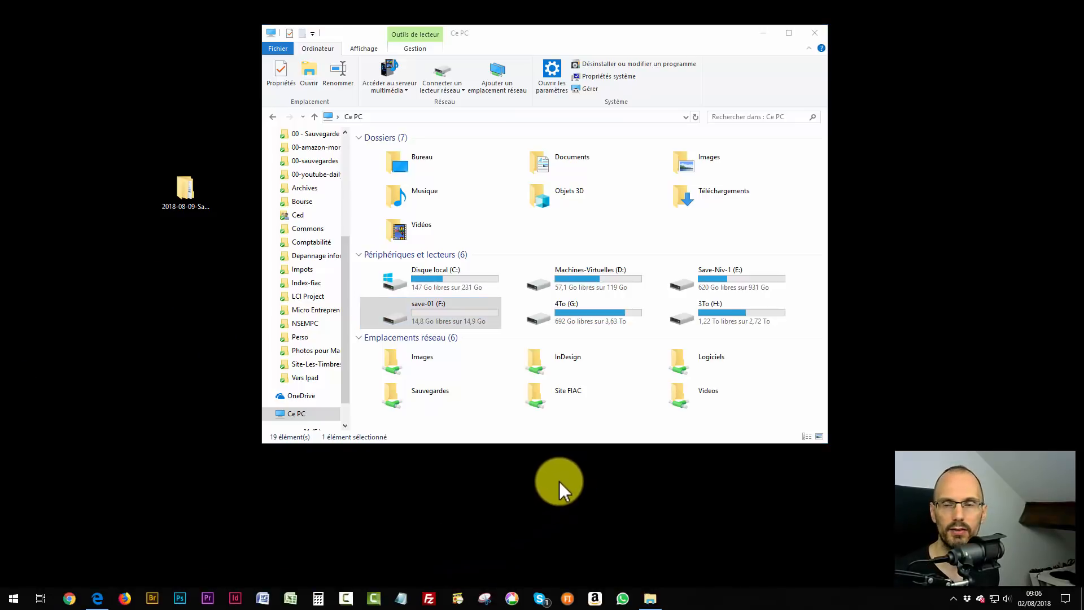
Safely eject the Voyager GT USB drive, save-01 (F:).
{"action": "left_click", "coordinate": [412, 326]}
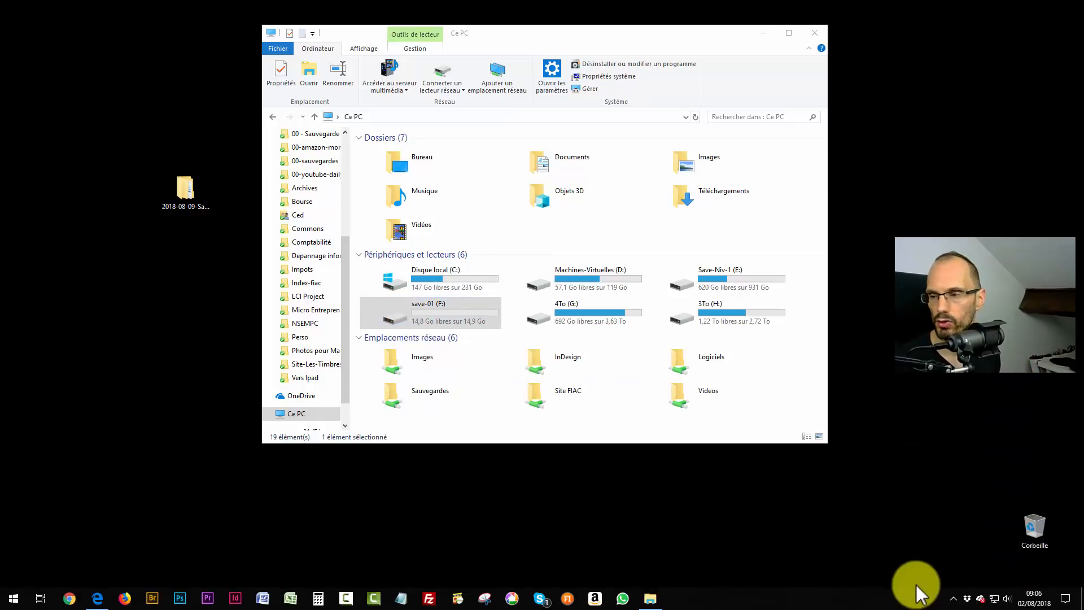
{"action": "left_click", "coordinate": [953, 599]}
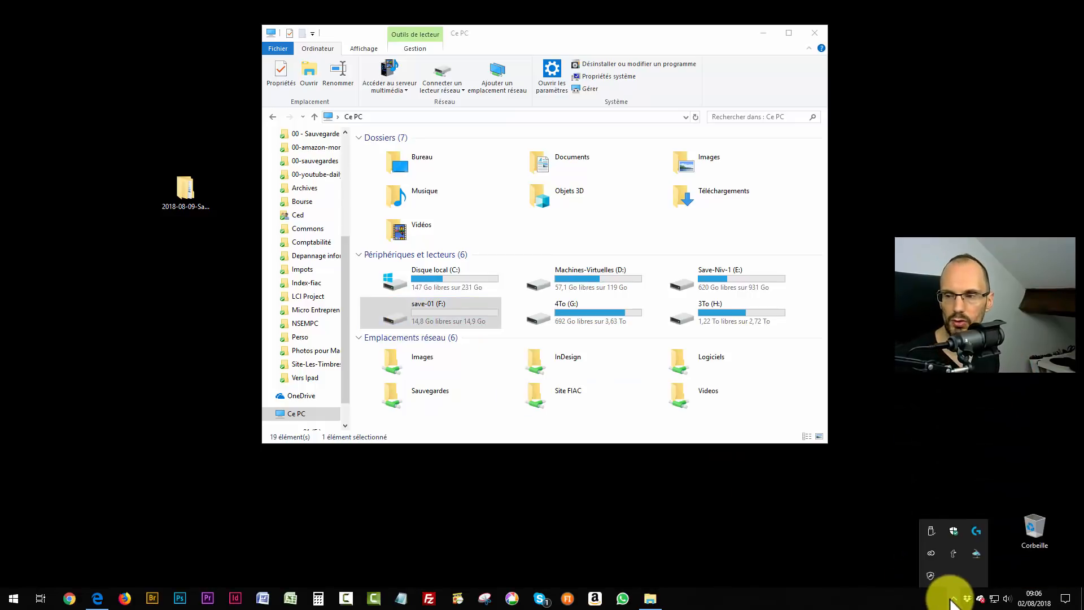
{"action": "left_click", "coordinate": [930, 534]}
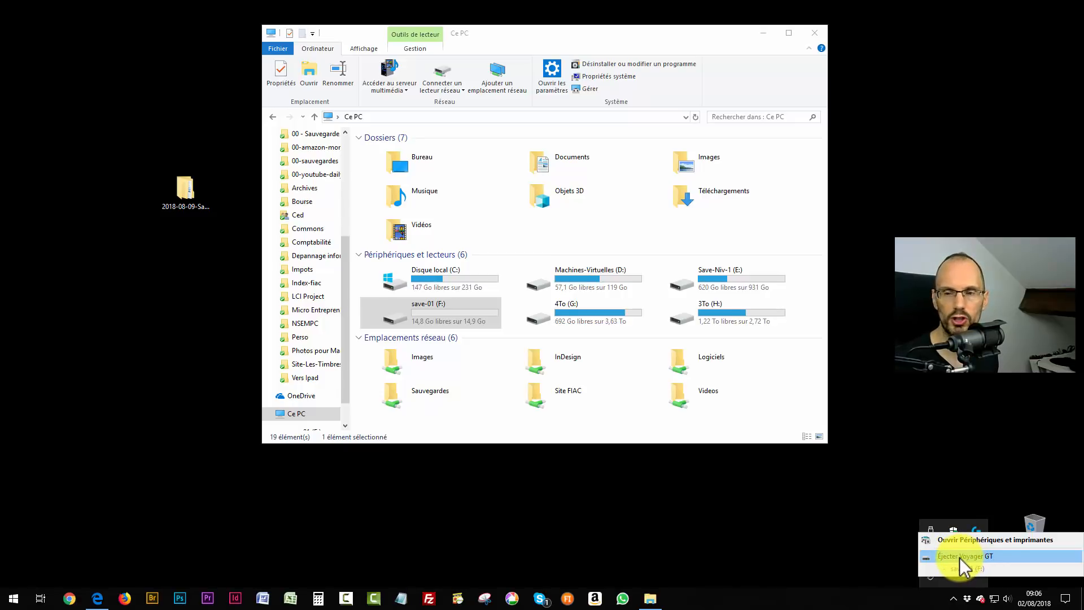
{"action": "left_click", "coordinate": [959, 556]}
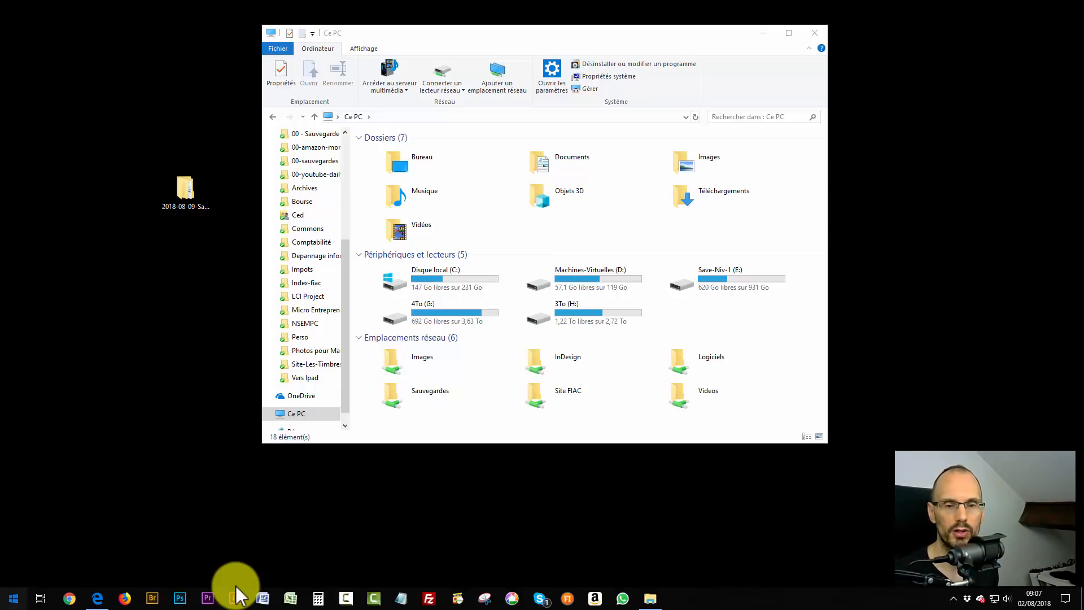
{"action": "key", "text": "super"}
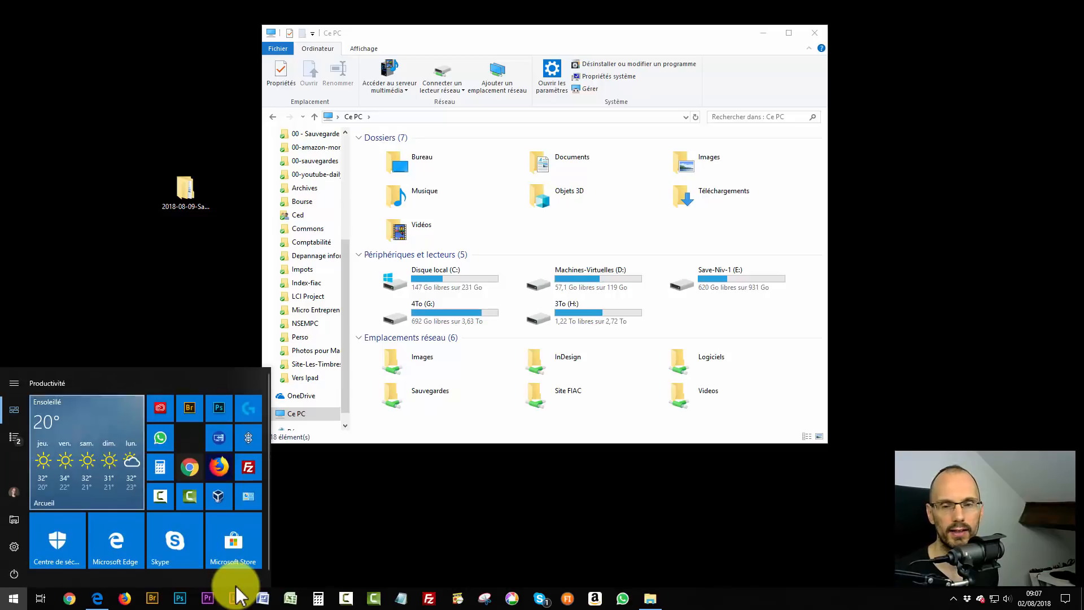
{"action": "key", "text": "super"}
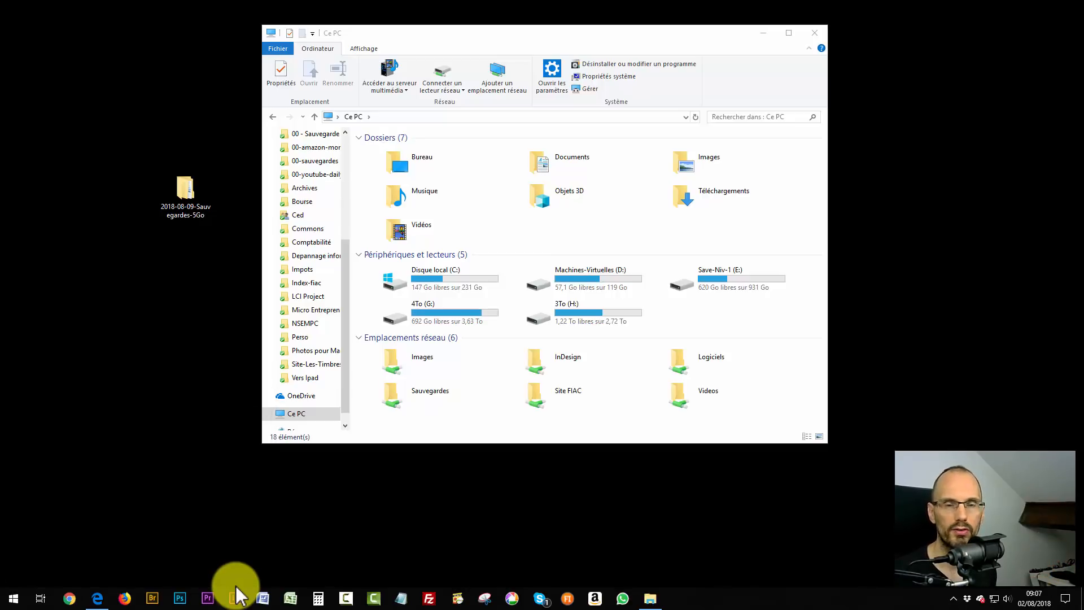